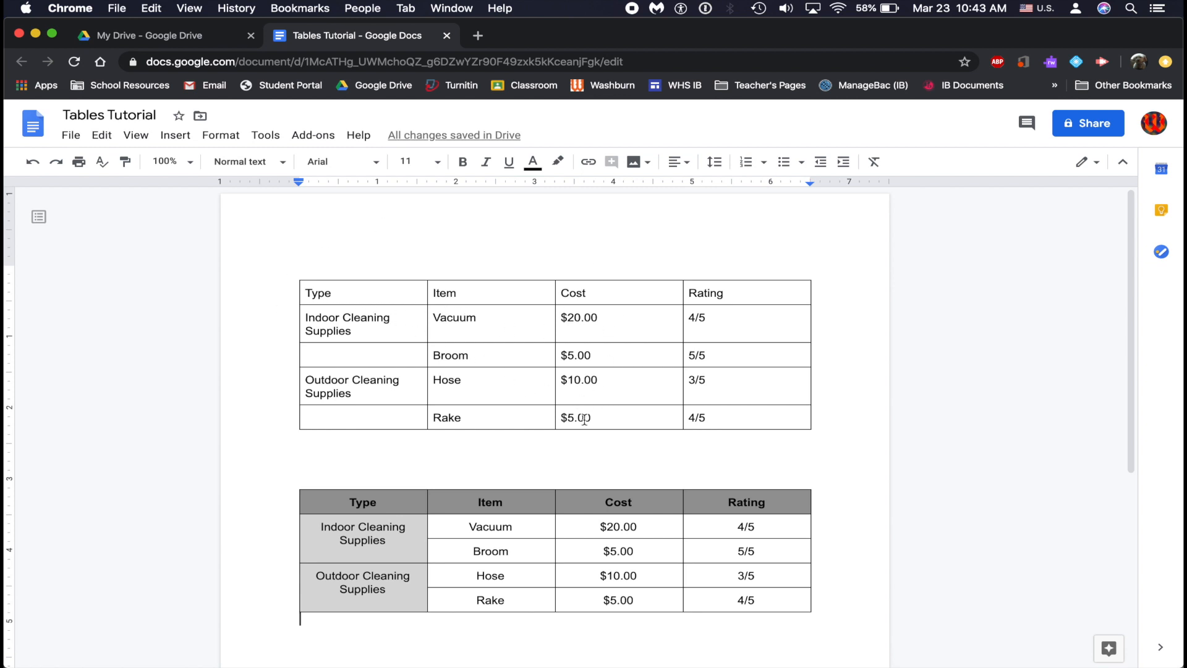
Step: Examine the plain table and the formatted version below it, comparing their layout, alignment, shading and merged cells
{"action": "scroll", "coordinate": [584, 419], "scroll_direction": "down", "scroll_amount": 3}
{"action": "scroll", "coordinate": [588, 443], "scroll_direction": "up", "scroll_amount": 2}
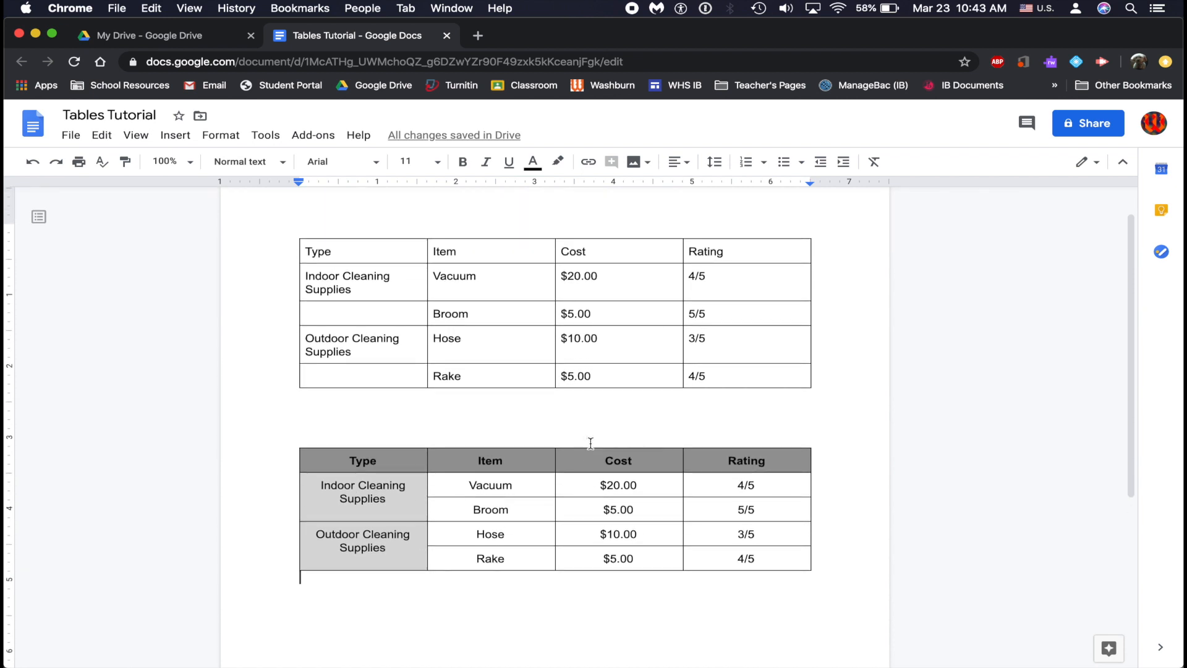
{"action": "scroll", "coordinate": [588, 443], "scroll_direction": "down", "scroll_amount": 2}
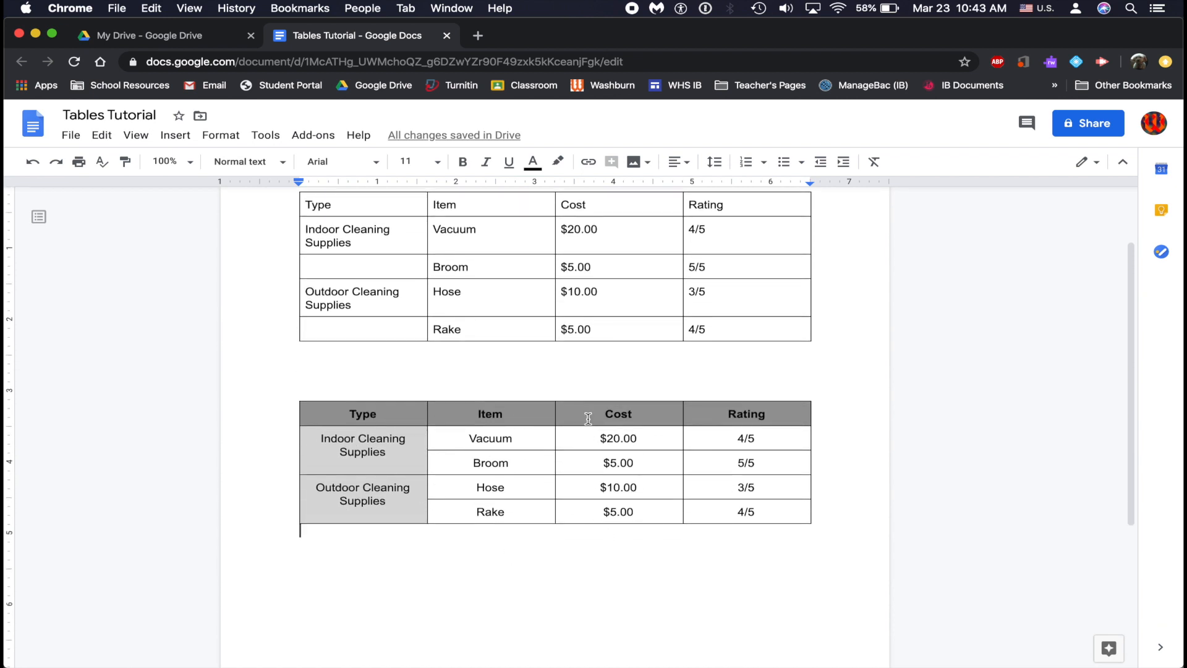
{"action": "scroll", "coordinate": [475, 450], "scroll_direction": "up", "scroll_amount": 3}
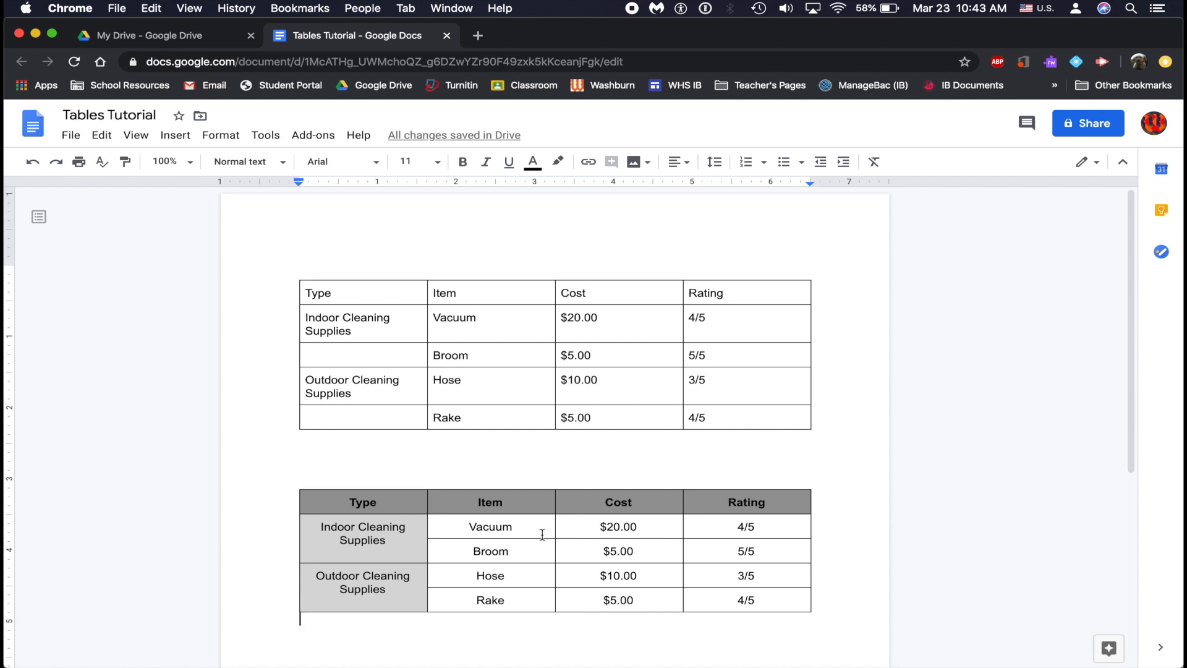
{"action": "scroll", "coordinate": [542, 534], "scroll_direction": "down", "scroll_amount": 1}
{"action": "scroll", "coordinate": [543, 534], "scroll_direction": "down", "scroll_amount": 1}
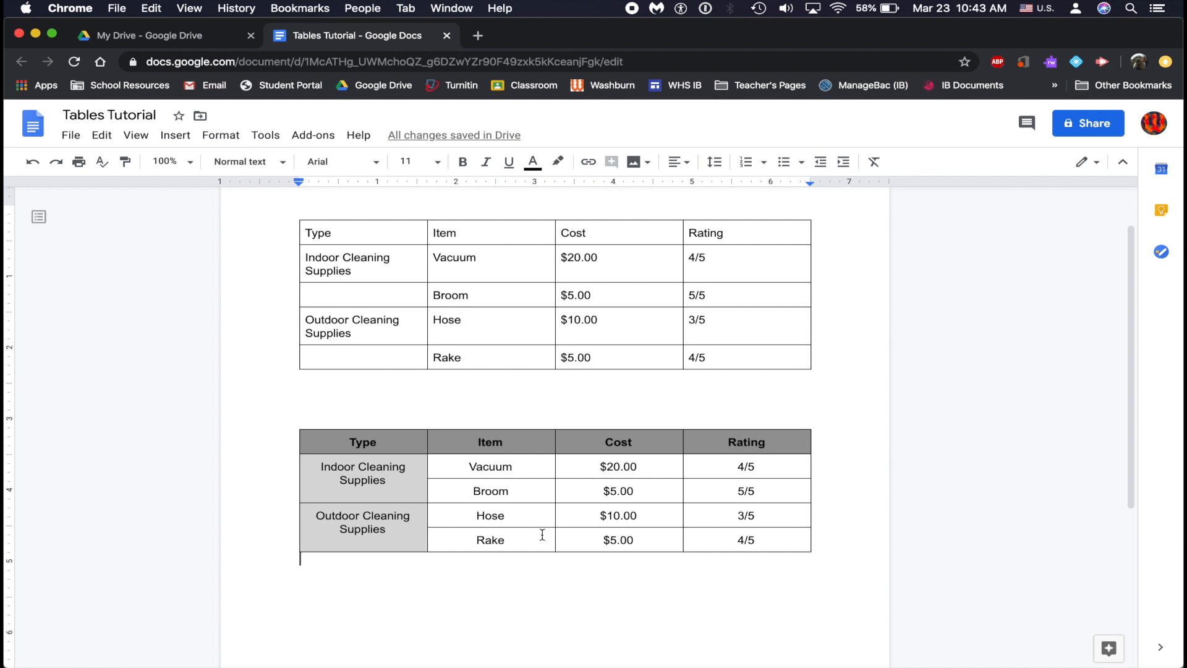
{"action": "scroll", "coordinate": [542, 534], "scroll_direction": "down", "scroll_amount": 1}
{"action": "scroll", "coordinate": [542, 534], "scroll_direction": "up", "scroll_amount": 2}
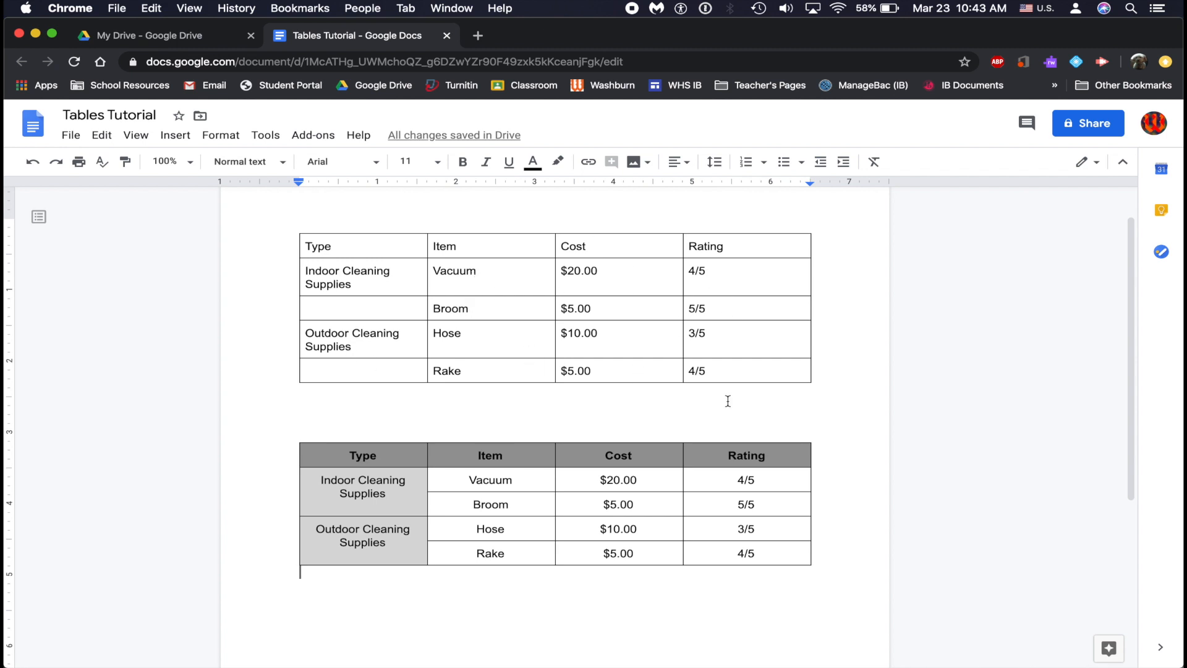
{"action": "scroll", "coordinate": [728, 401], "scroll_direction": "down", "scroll_amount": 3}
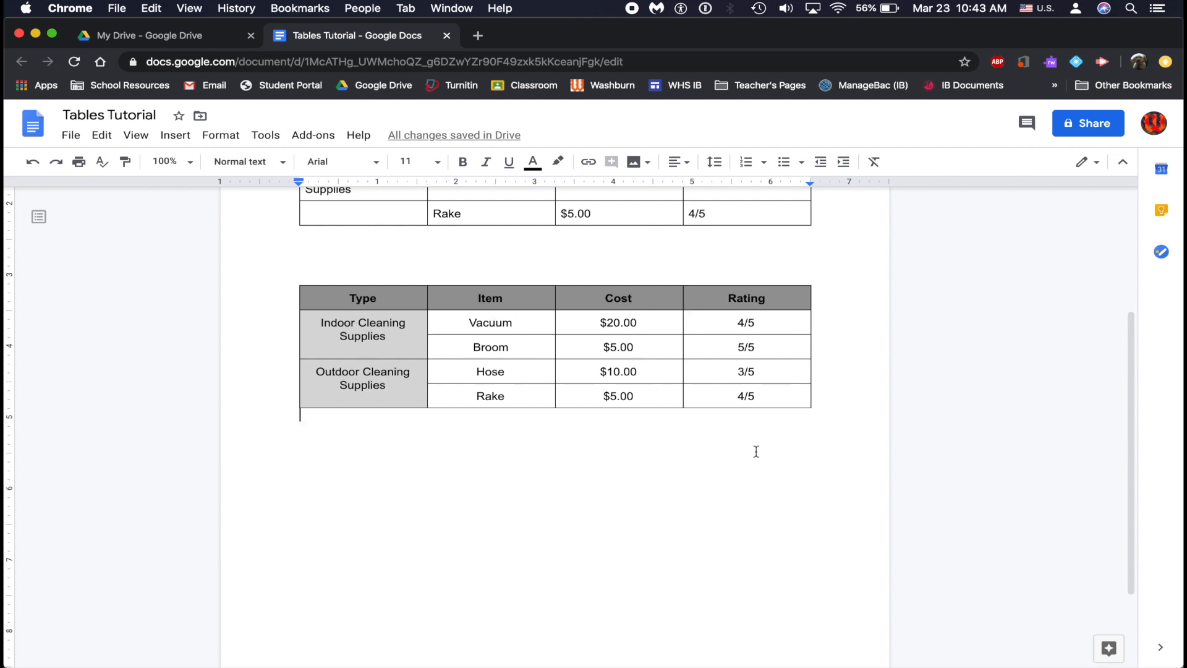
Step: Add a blank line below the formatted table and insert a 4 x 4 table there
{"action": "scroll", "coordinate": [548, 454], "scroll_direction": "down", "scroll_amount": 3}
{"action": "key", "text": "Return"}
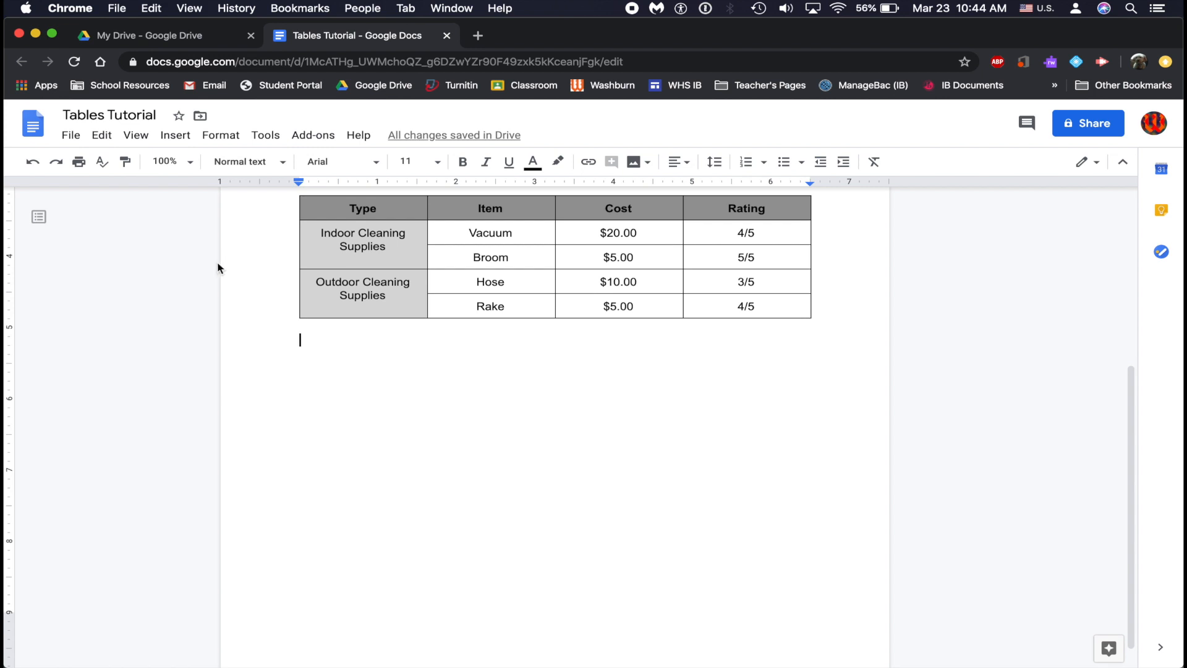
{"action": "left_click", "coordinate": [173, 137]}
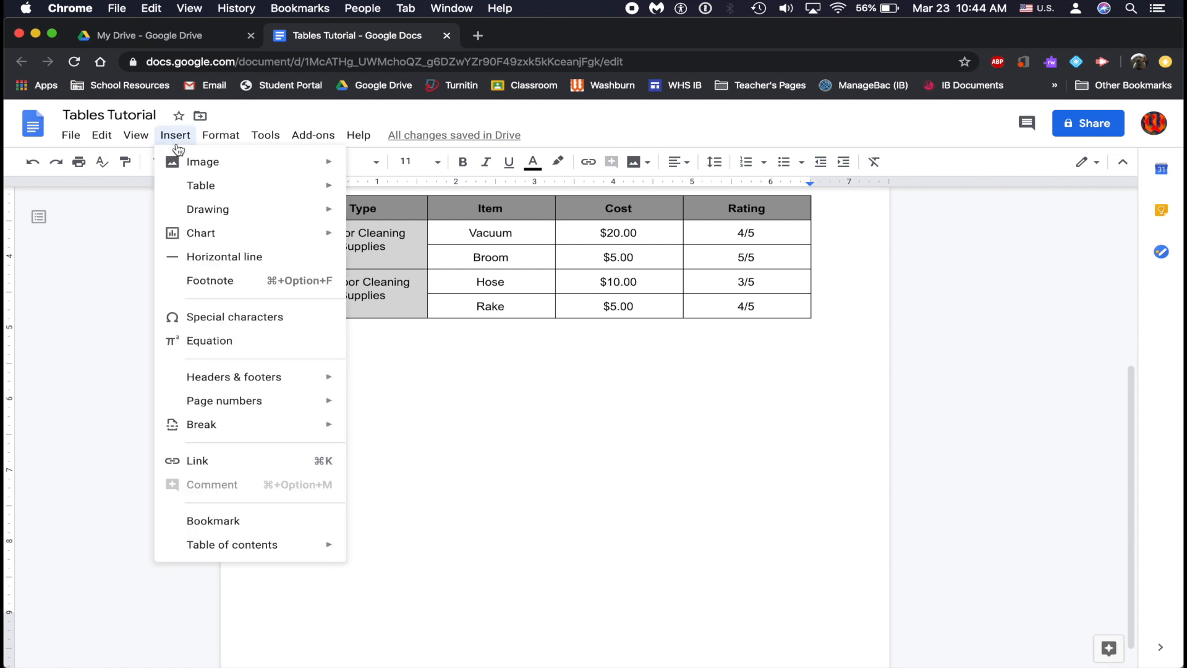
{"action": "mouse_move", "coordinate": [205, 187]}
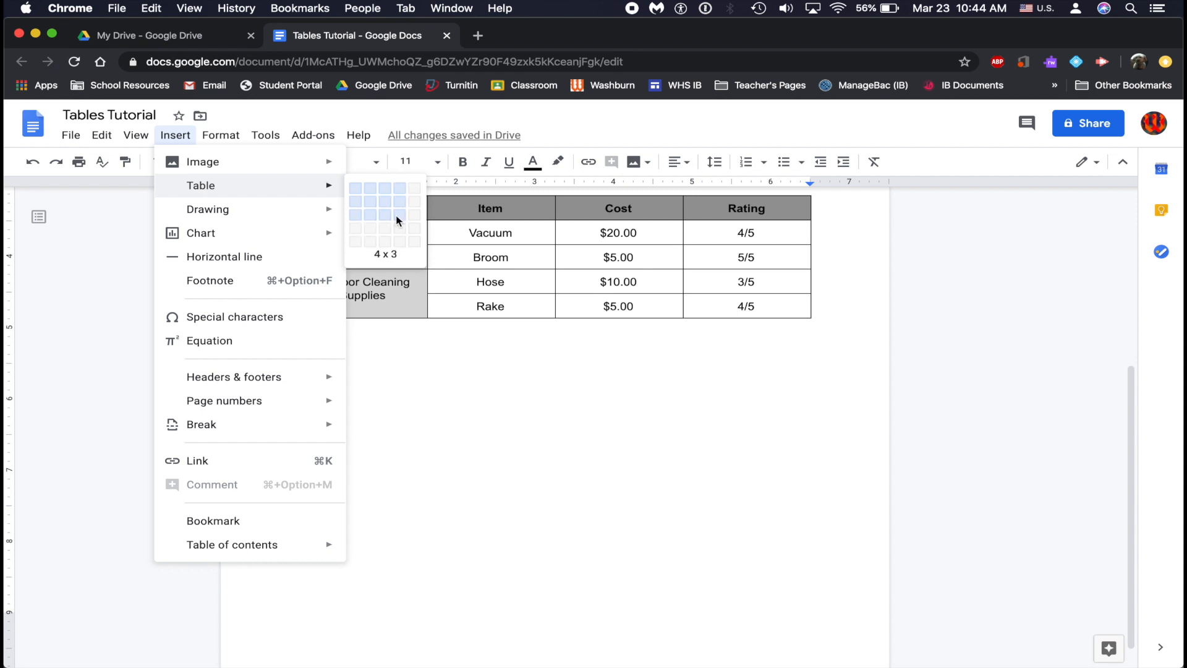
{"action": "left_click", "coordinate": [399, 232]}
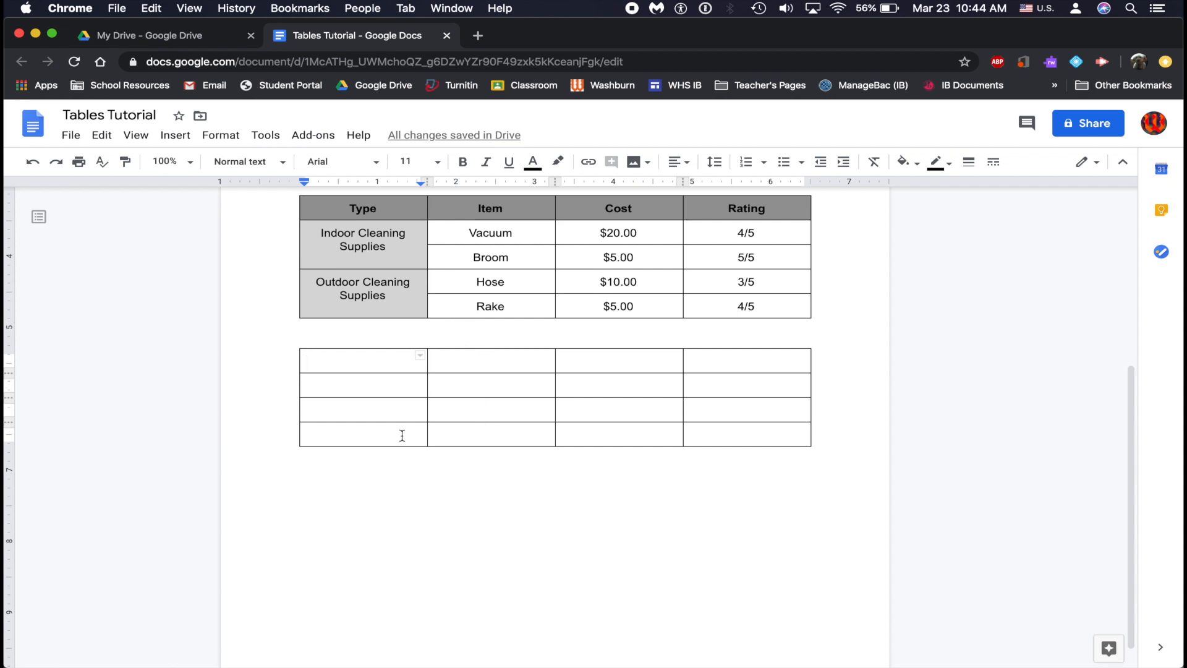
Step: Insert one more row below the last row of the new empty table
{"action": "left_click", "coordinate": [359, 438]}
{"action": "left_click_drag", "start_coordinate": [326, 432], "coordinate": [711, 433]}
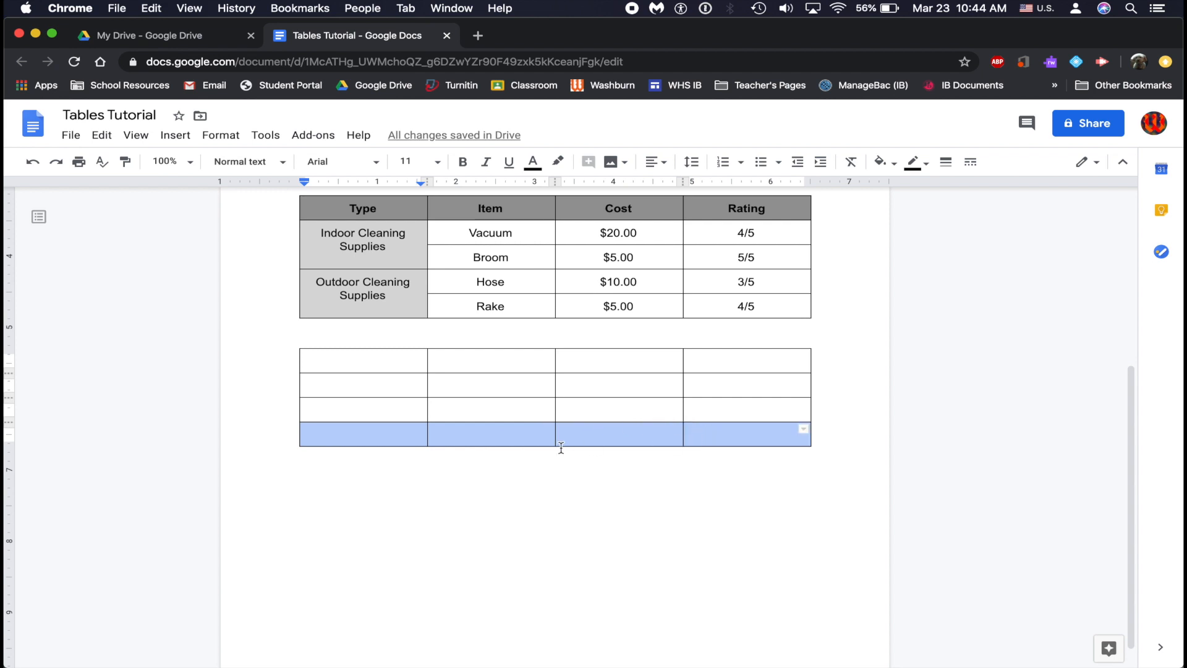
{"action": "right_click", "coordinate": [390, 439]}
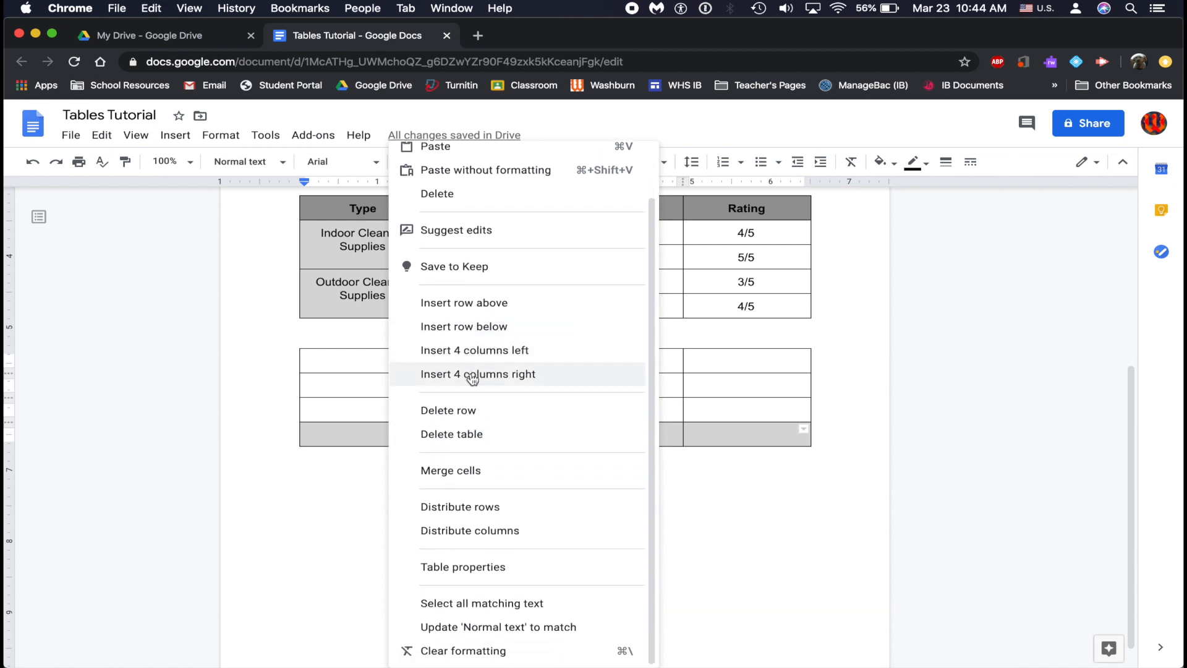
{"action": "left_click", "coordinate": [496, 327]}
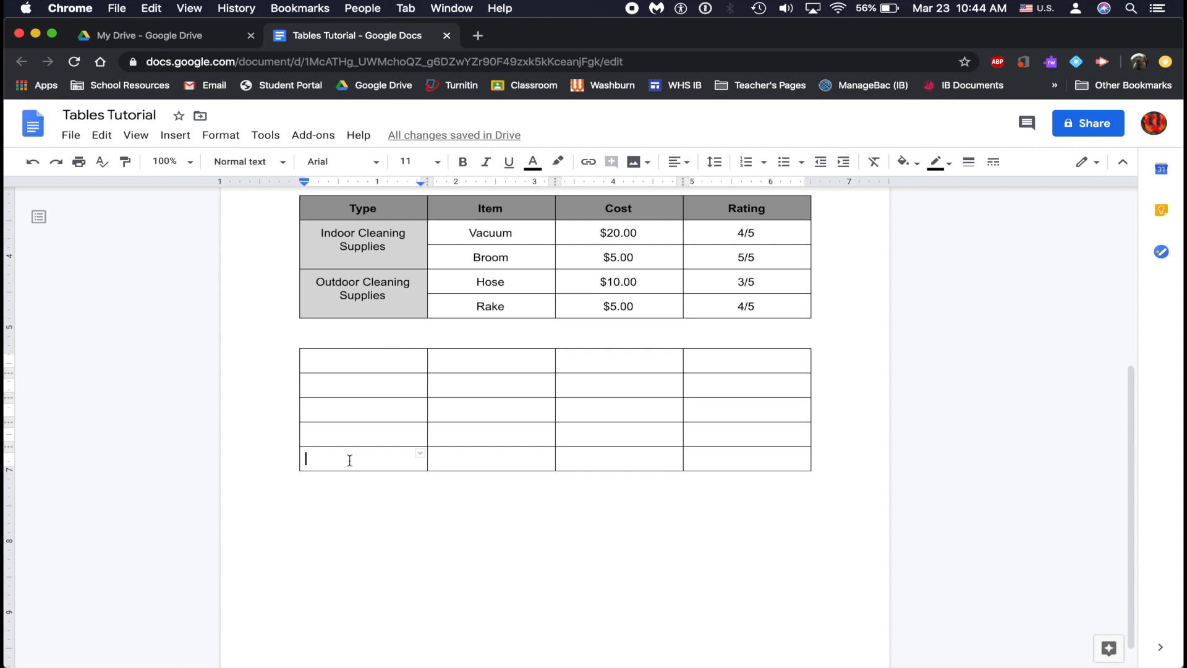
{"action": "left_click_drag", "start_coordinate": [347, 458], "coordinate": [713, 466]}
{"action": "right_click", "coordinate": [714, 468]}
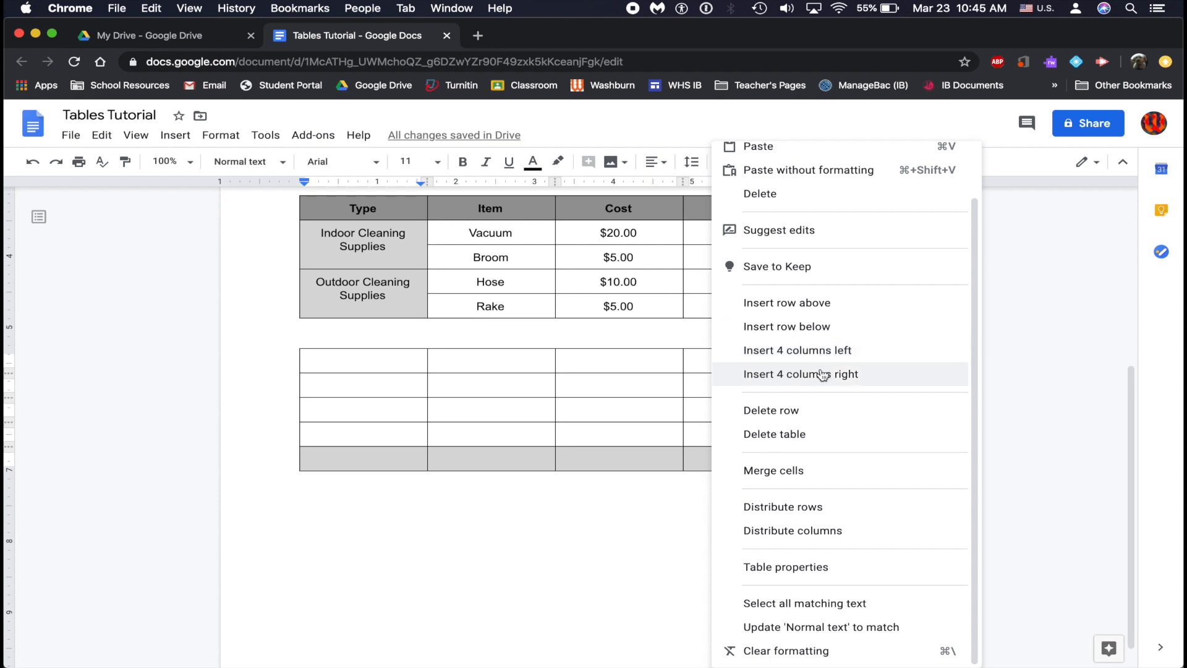
{"action": "left_click", "coordinate": [350, 466]}
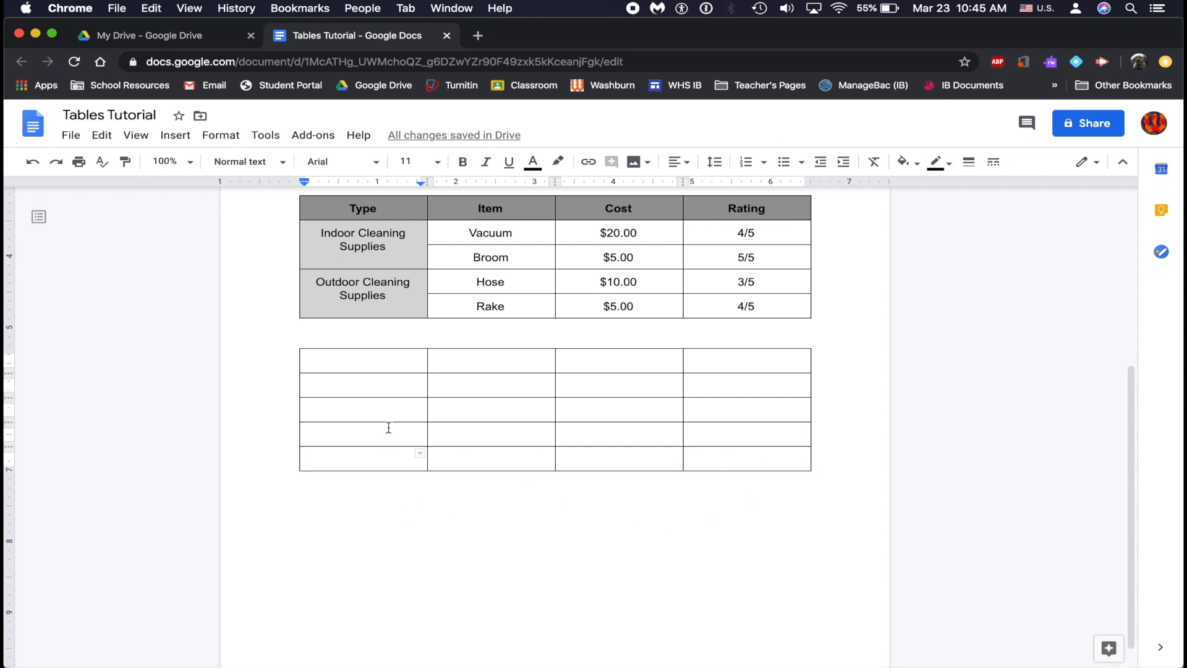
{"action": "left_click", "coordinate": [367, 358]}
{"action": "left_click_drag", "start_coordinate": [368, 358], "coordinate": [372, 426]}
{"action": "right_click", "coordinate": [369, 412]}
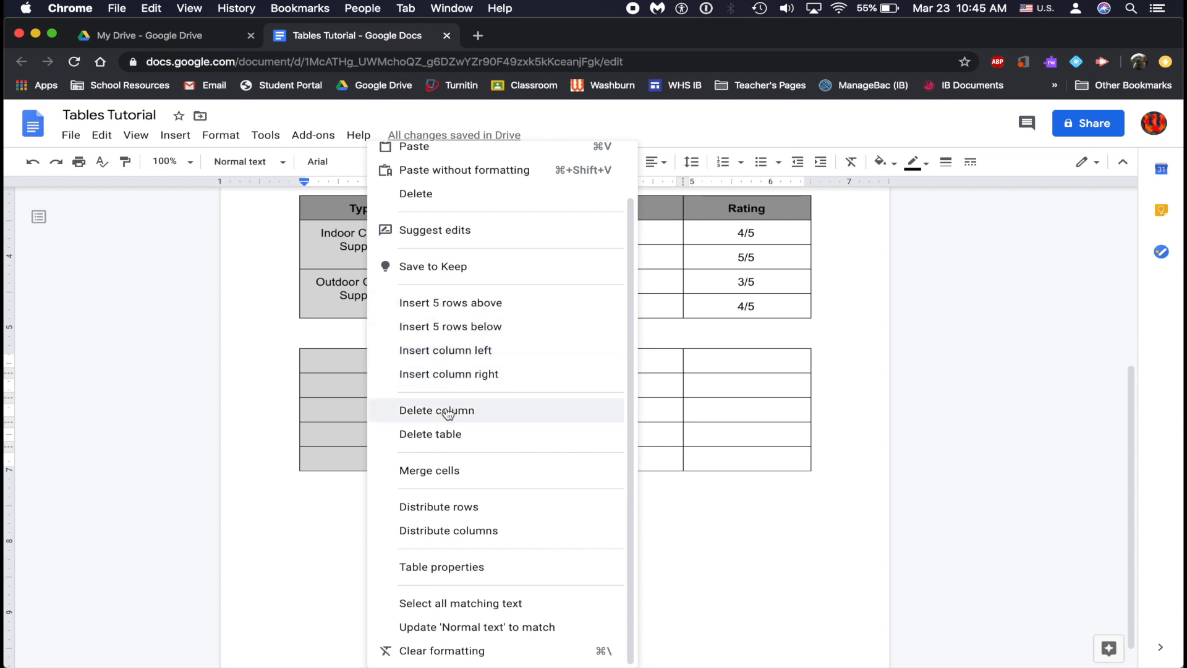
{"action": "left_click", "coordinate": [325, 421]}
{"action": "left_click", "coordinate": [396, 354]}
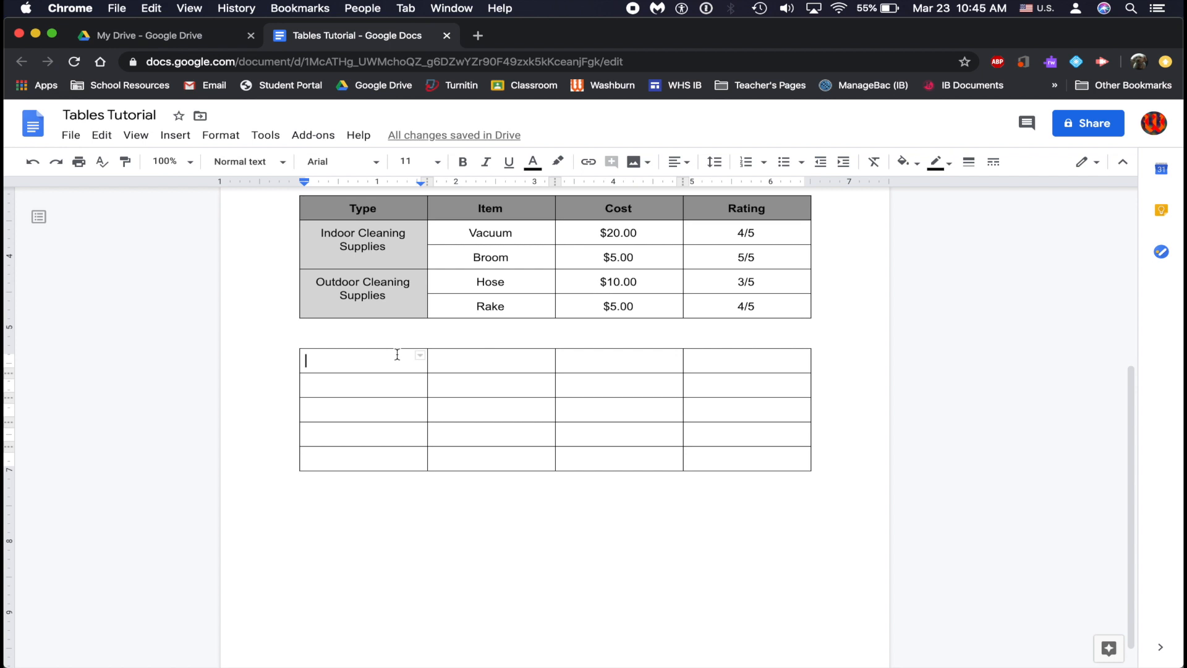
Step: Make the first row of the new table bold and center-aligned
{"action": "left_click_drag", "start_coordinate": [334, 363], "coordinate": [723, 364]}
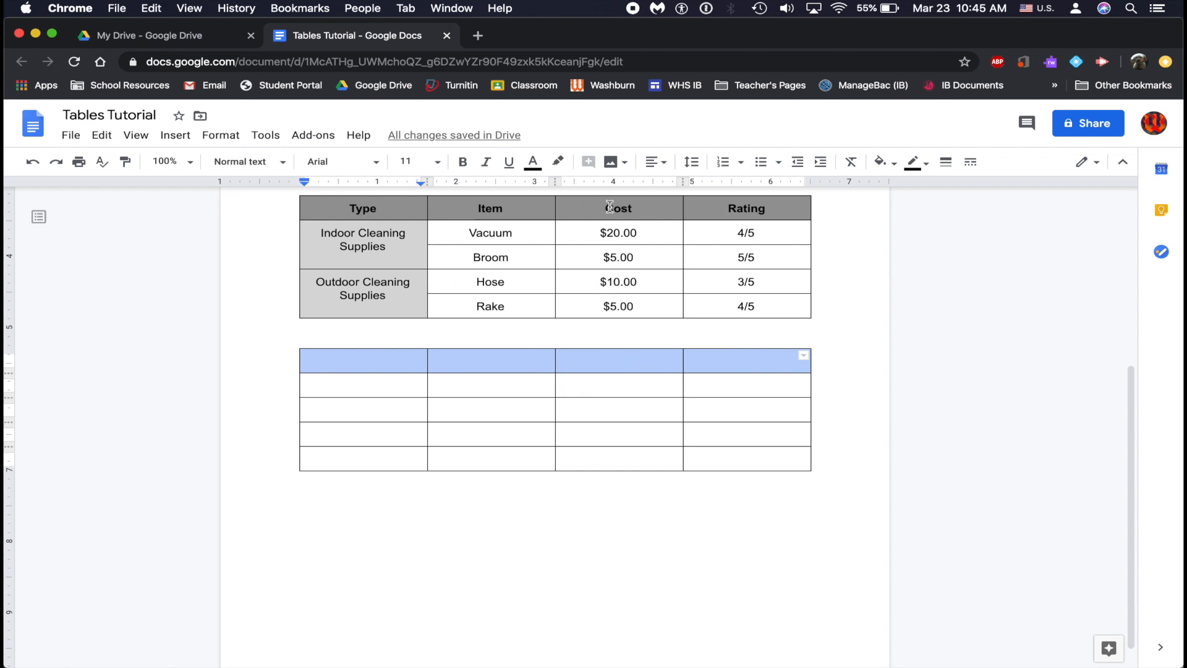
{"action": "left_click", "coordinate": [462, 164]}
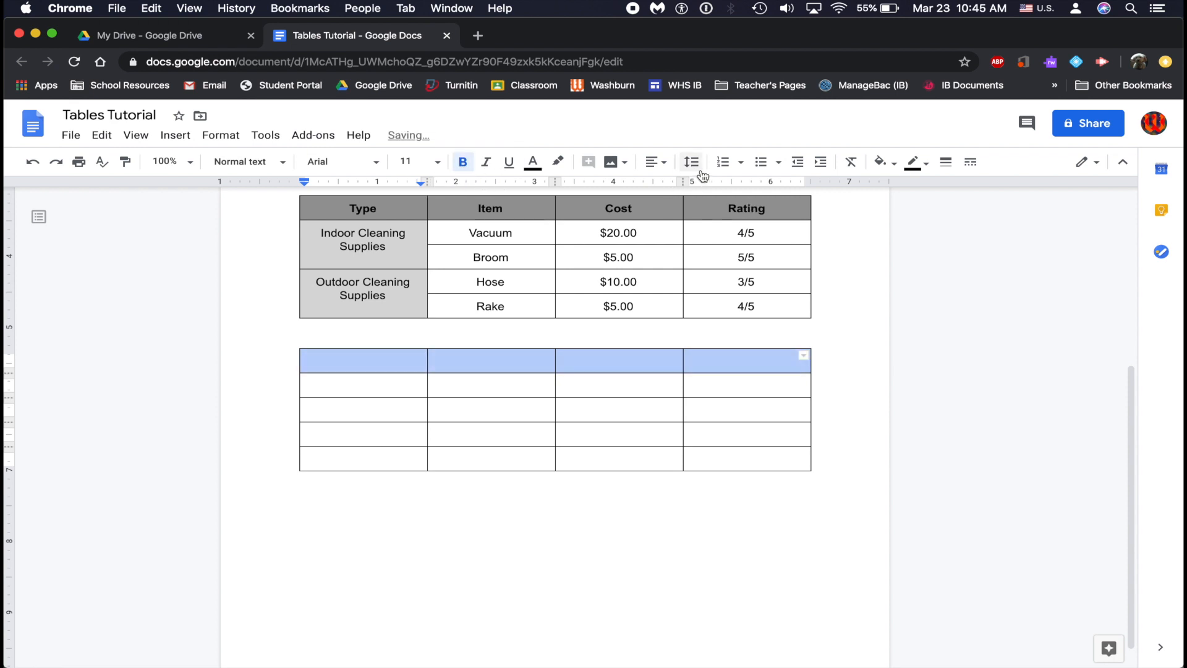
{"action": "left_click", "coordinate": [655, 162]}
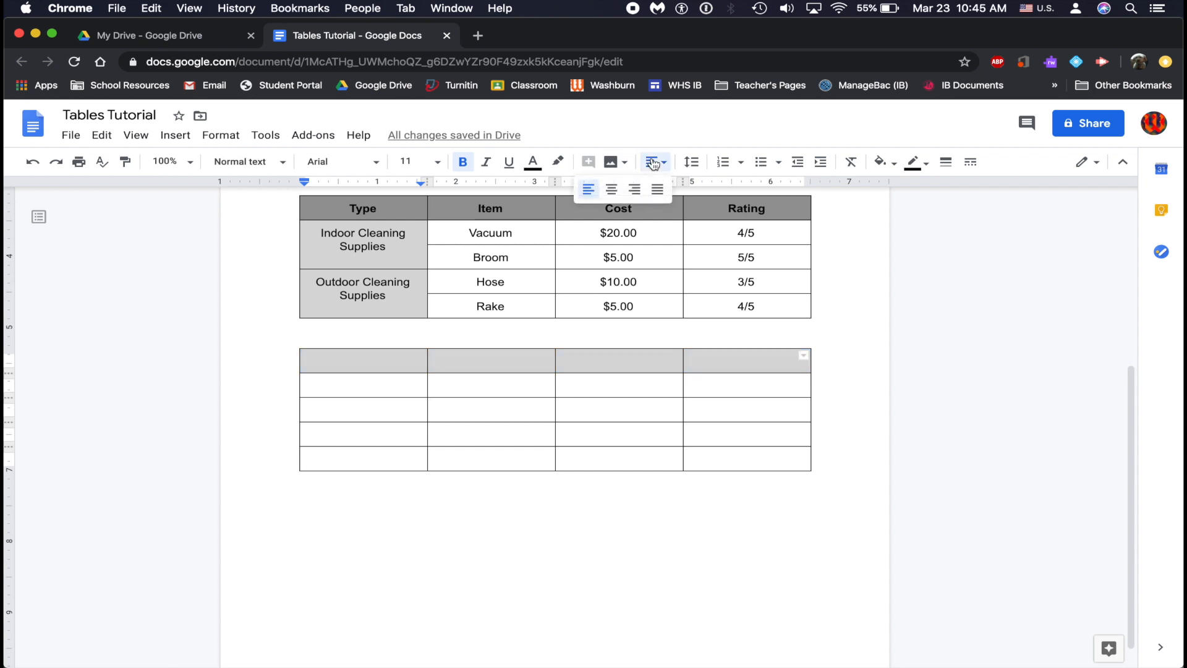
{"action": "left_click", "coordinate": [610, 191]}
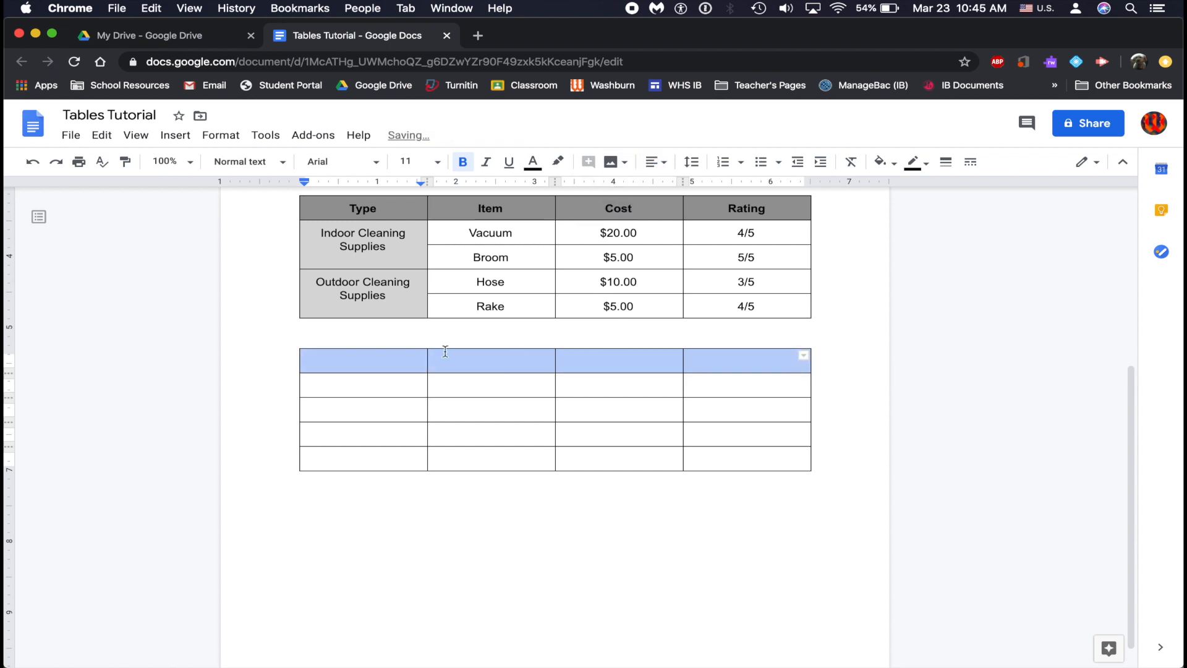
Step: Fill the new table's header row with the column titles Type, Item, Cost and Rating
{"action": "left_click", "coordinate": [368, 361]}
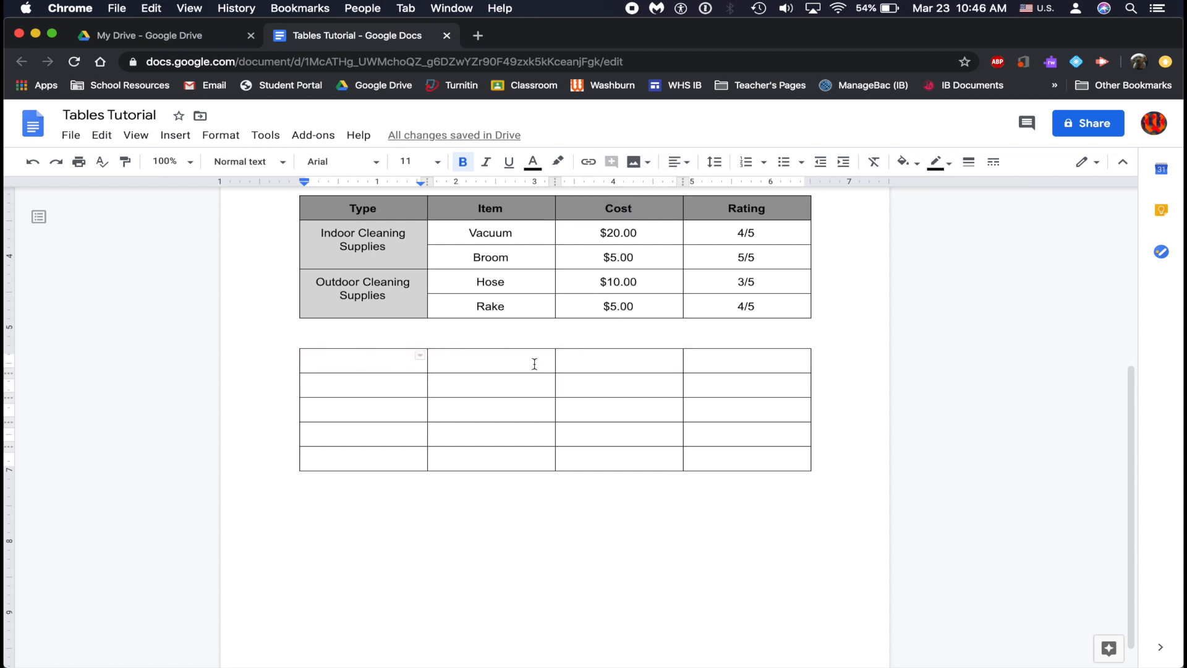
{"action": "type", "text": "Type"}
{"action": "key", "text": "Tab"}
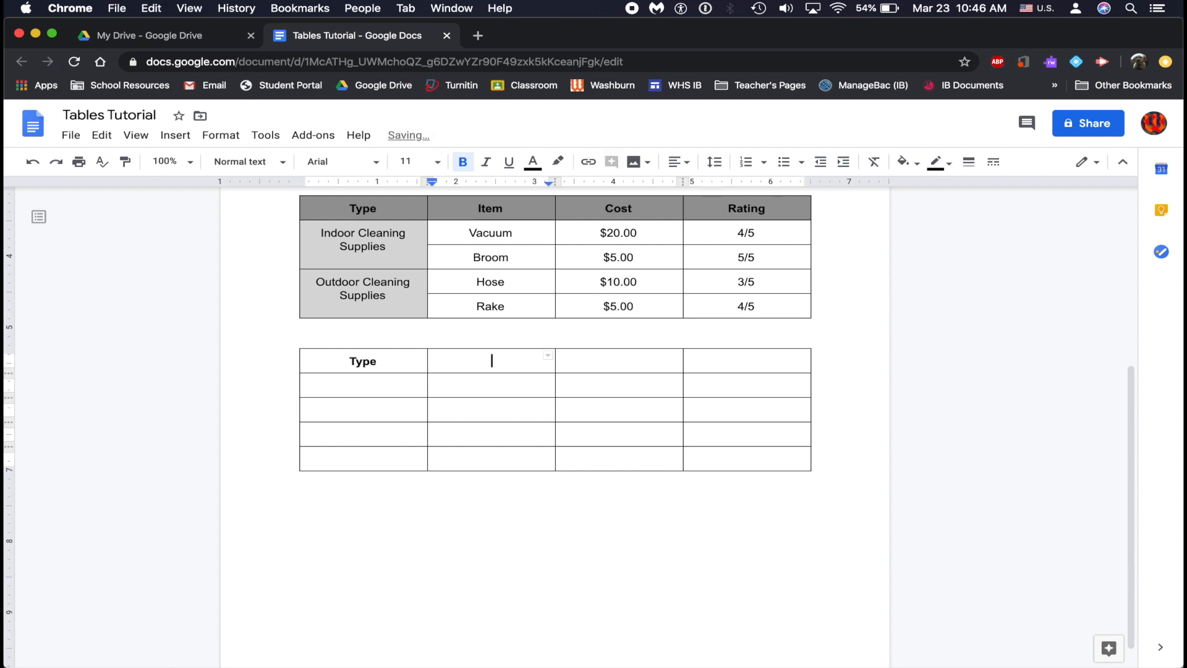
{"action": "type", "text": "Item"}
{"action": "key", "text": "Tab"}
{"action": "type", "text": "Cost"}
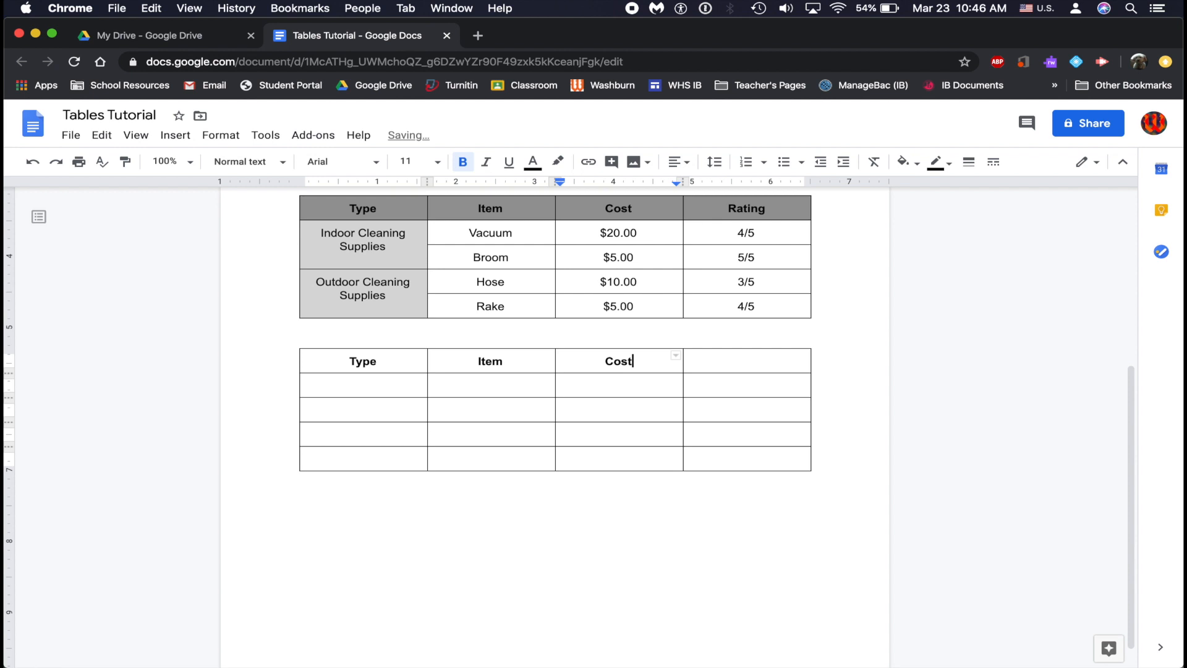
{"action": "key", "text": "Tab"}
{"action": "type", "text": "Rating"}
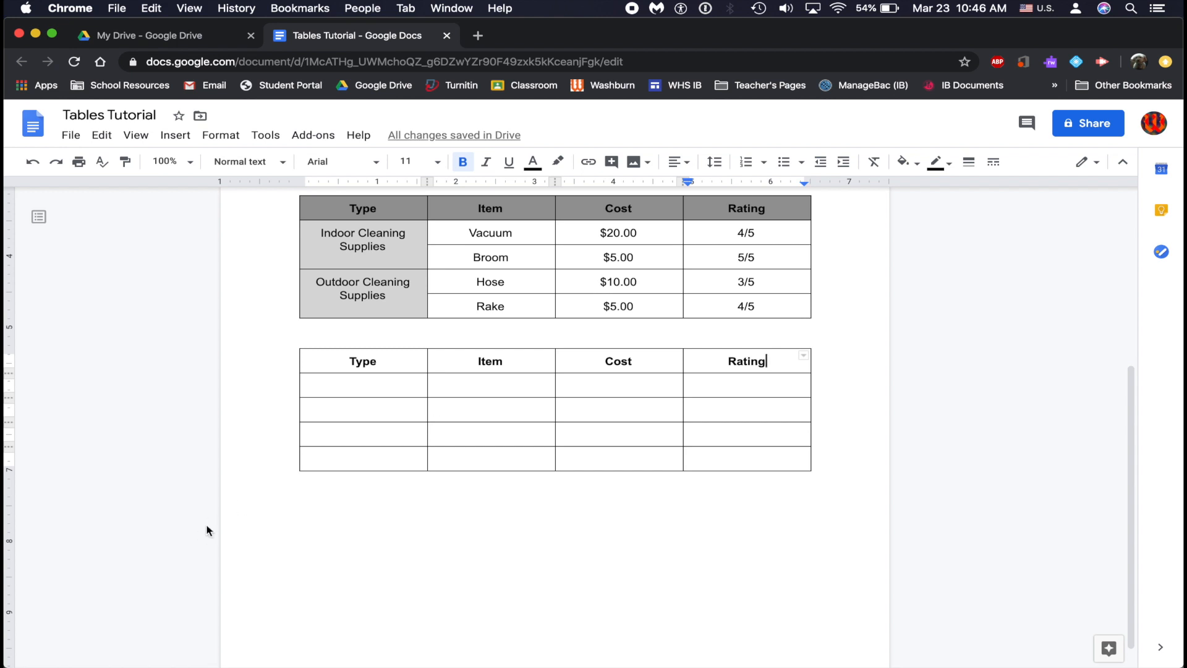
Step: Center-align all cells in the four empty rows below the new table's header
{"action": "left_click_drag", "start_coordinate": [348, 388], "coordinate": [735, 450]}
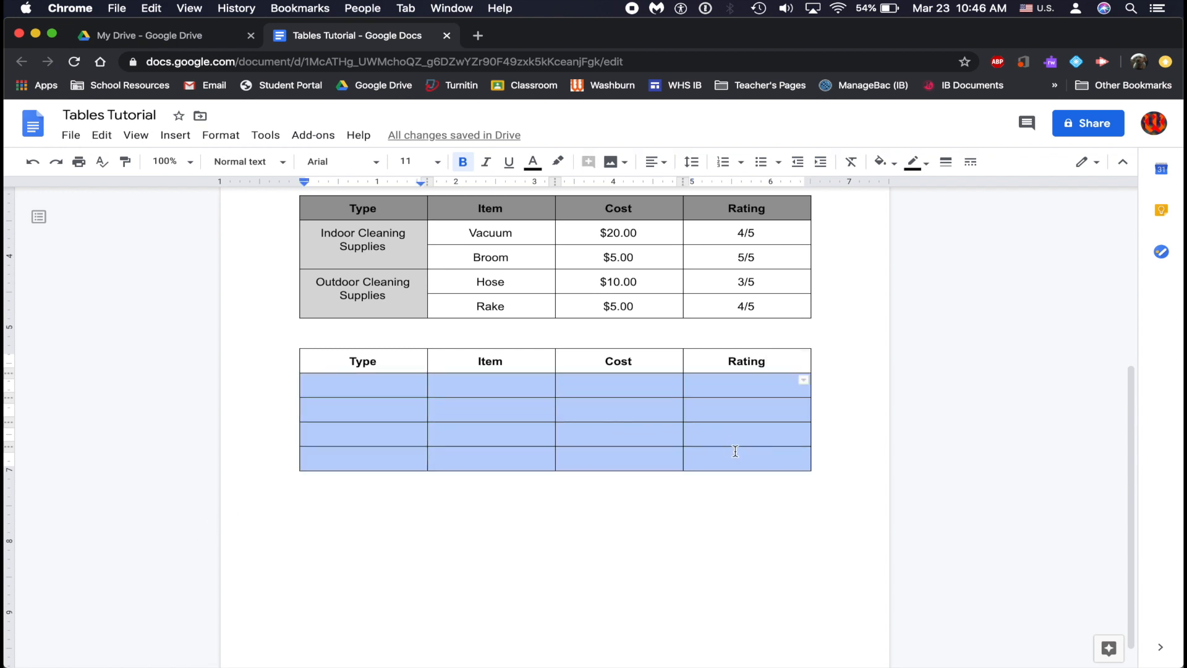
{"action": "left_click", "coordinate": [656, 162]}
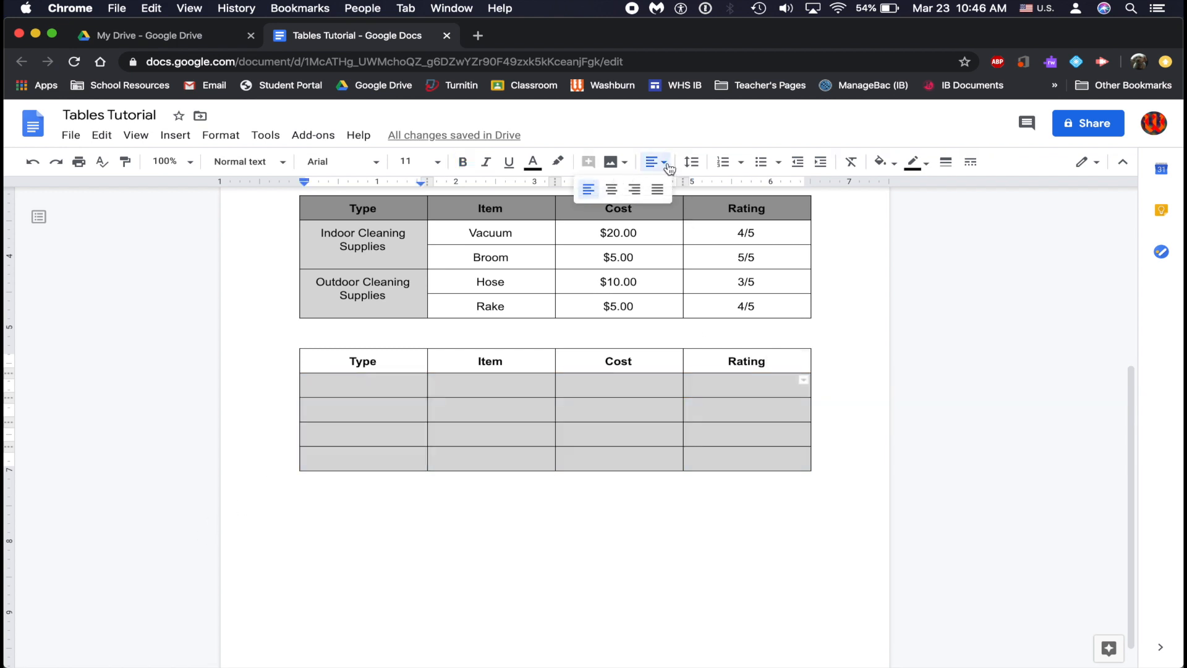
{"action": "left_click", "coordinate": [612, 190]}
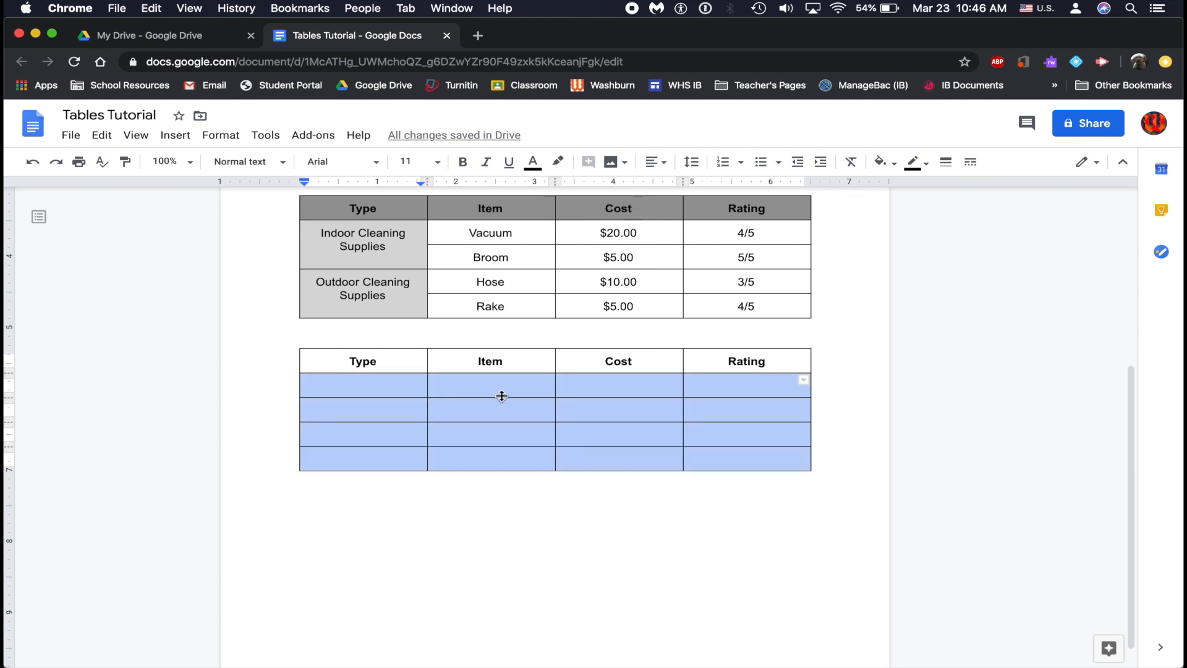
{"action": "left_click", "coordinate": [387, 386]}
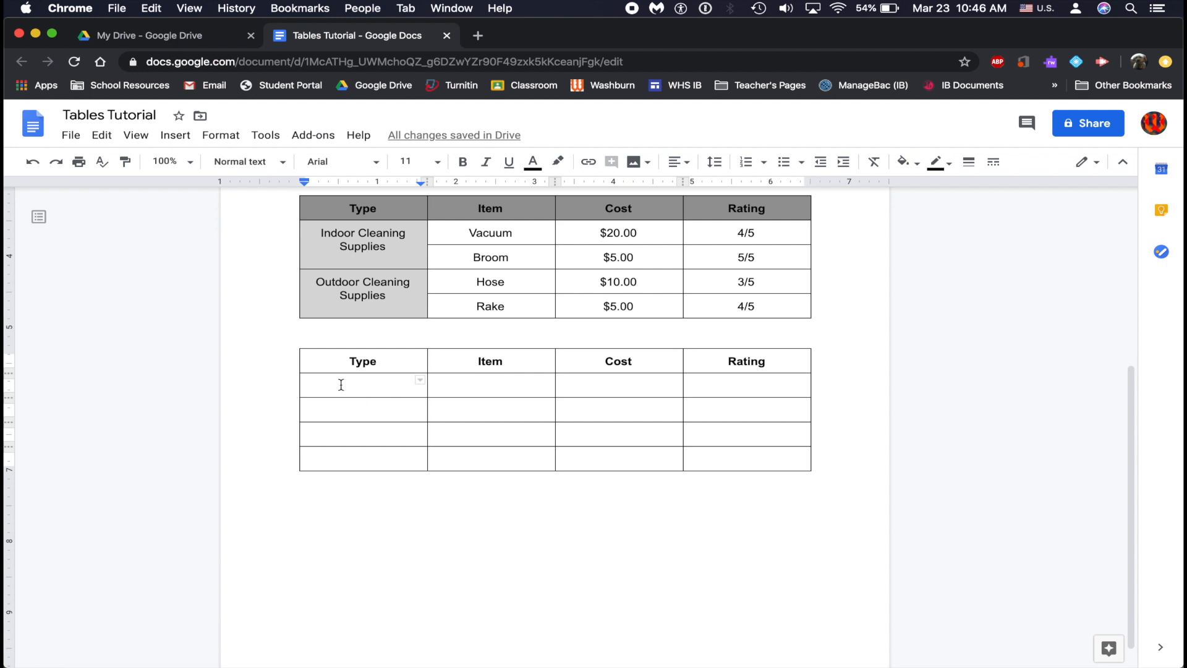
Step: Merge the first two empty cells under the Type header in the new table
{"action": "left_click_drag", "start_coordinate": [341, 385], "coordinate": [349, 403]}
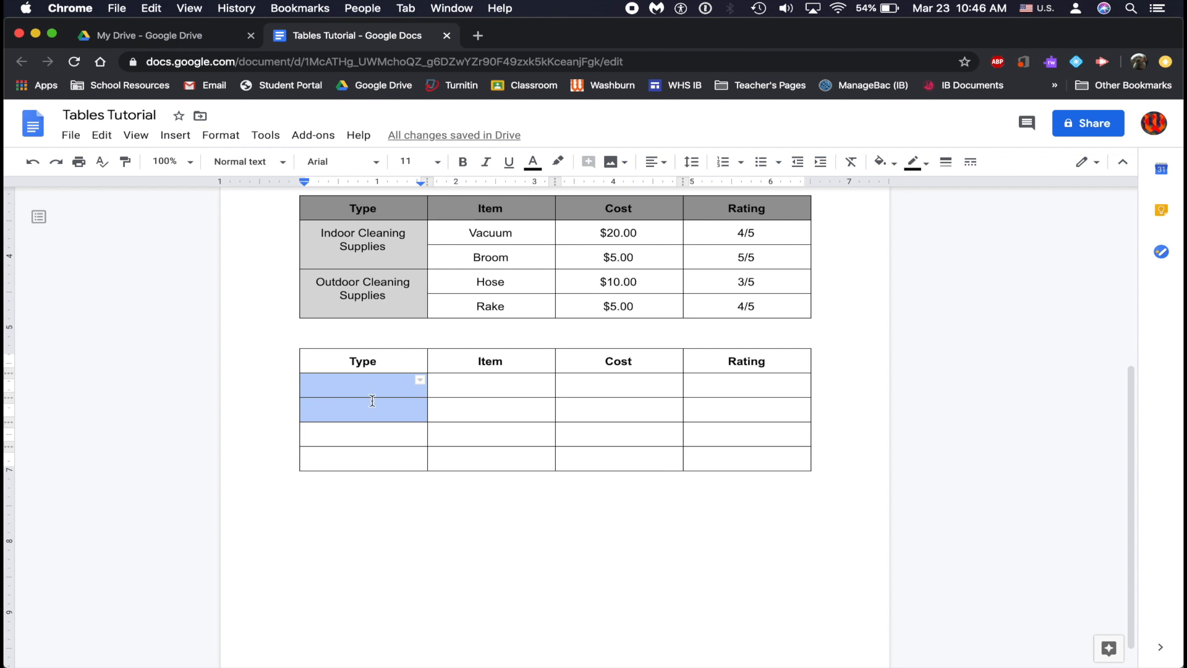
{"action": "right_click", "coordinate": [372, 400]}
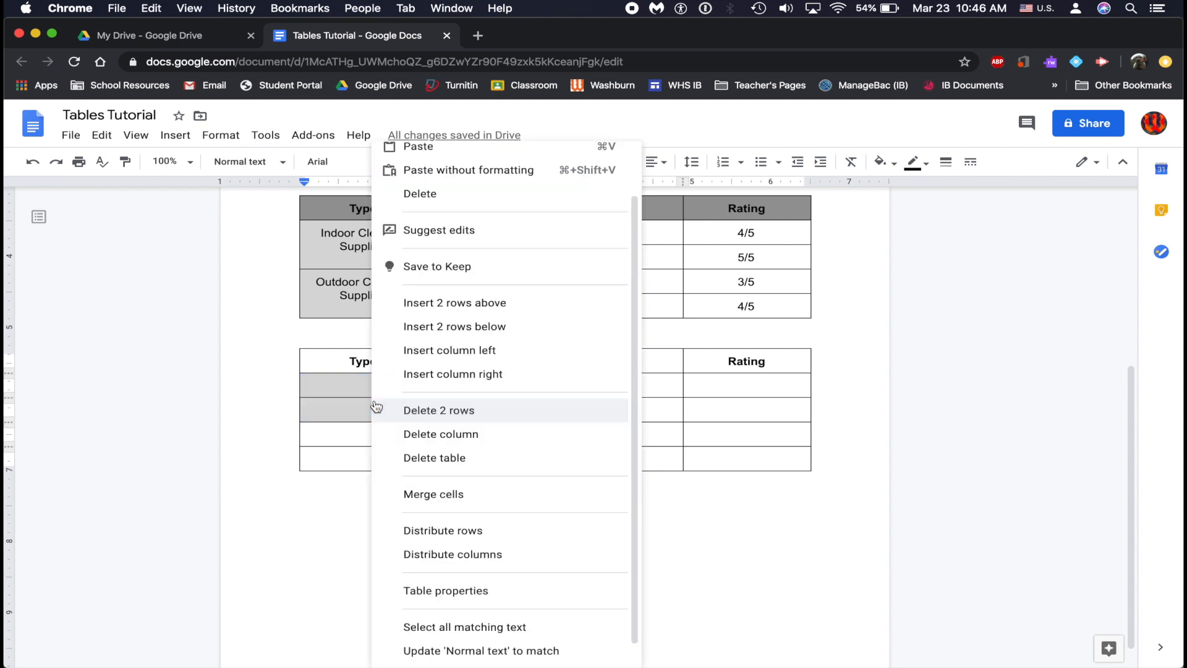
{"action": "left_click", "coordinate": [467, 497]}
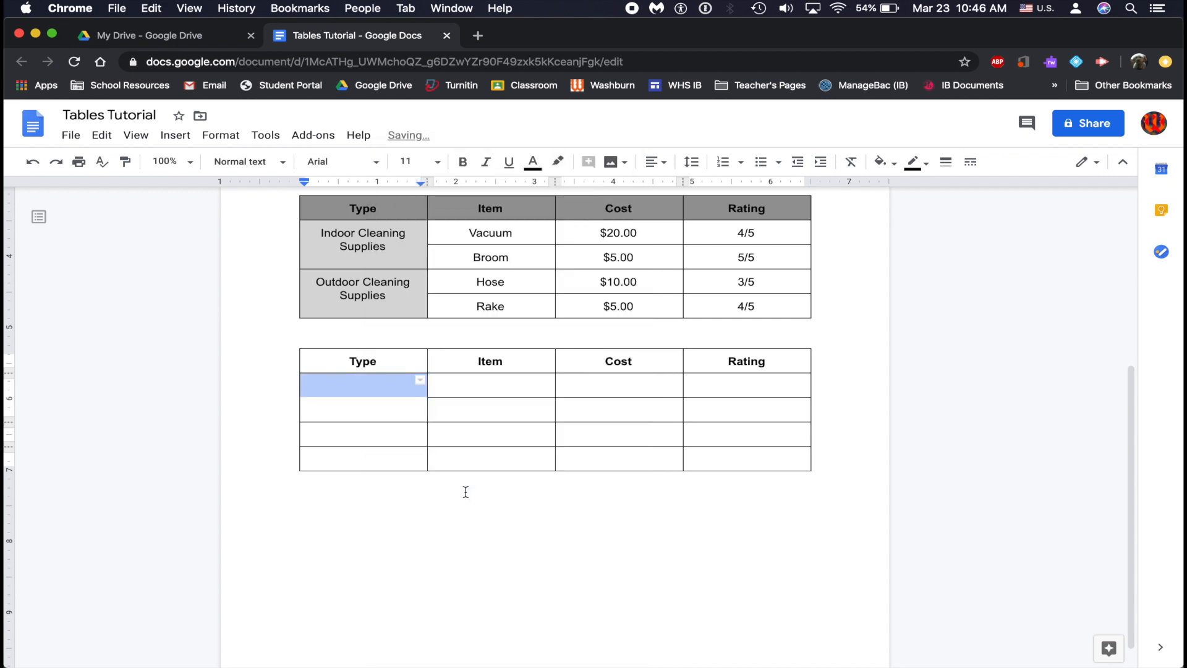
Step: Enter "Indoor Cleaning Supplies" in the merged cell under the new table's Type header
{"action": "left_click", "coordinate": [378, 416]}
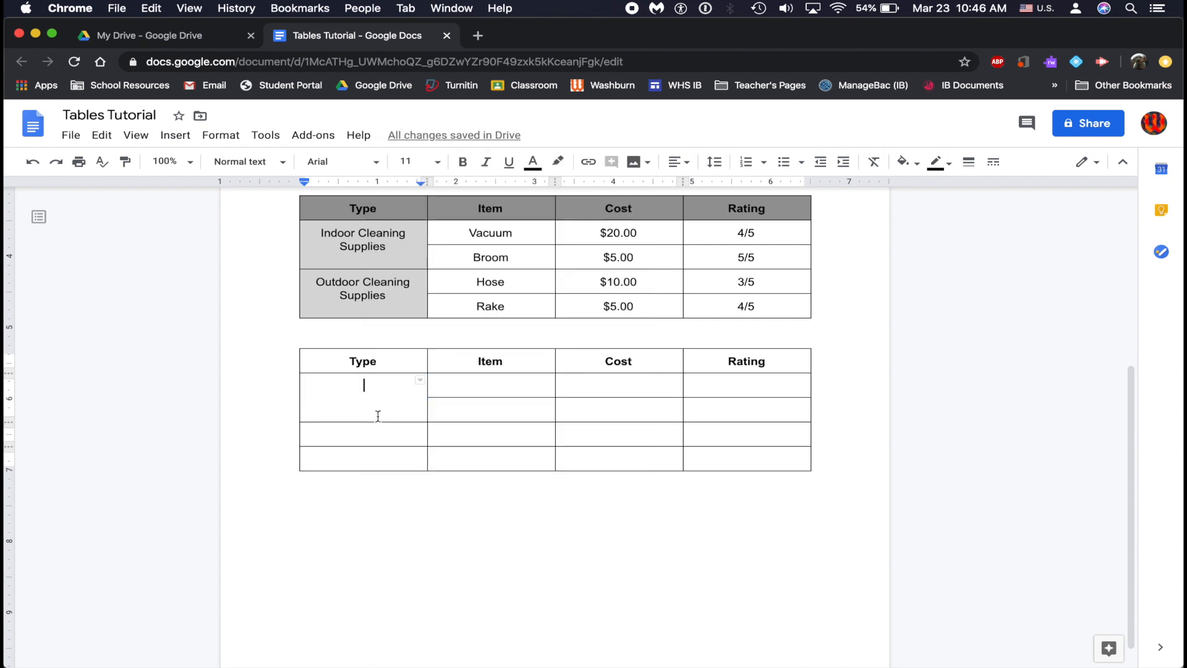
{"action": "type", "text": "In"}
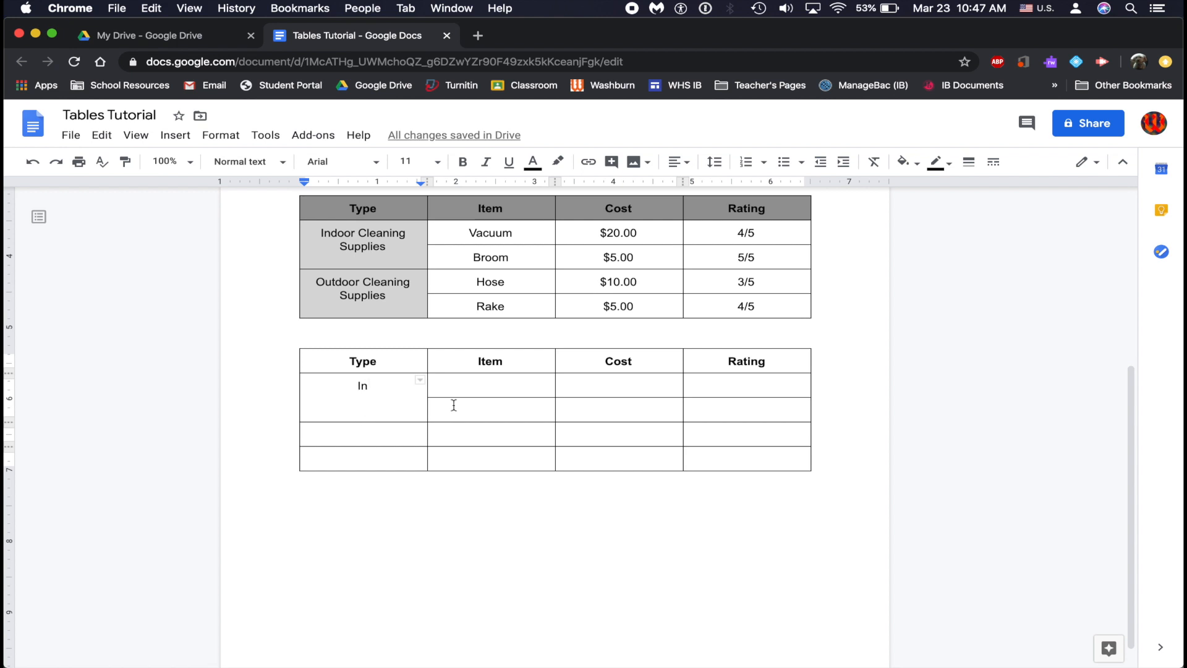
{"action": "type", "text": "door "}
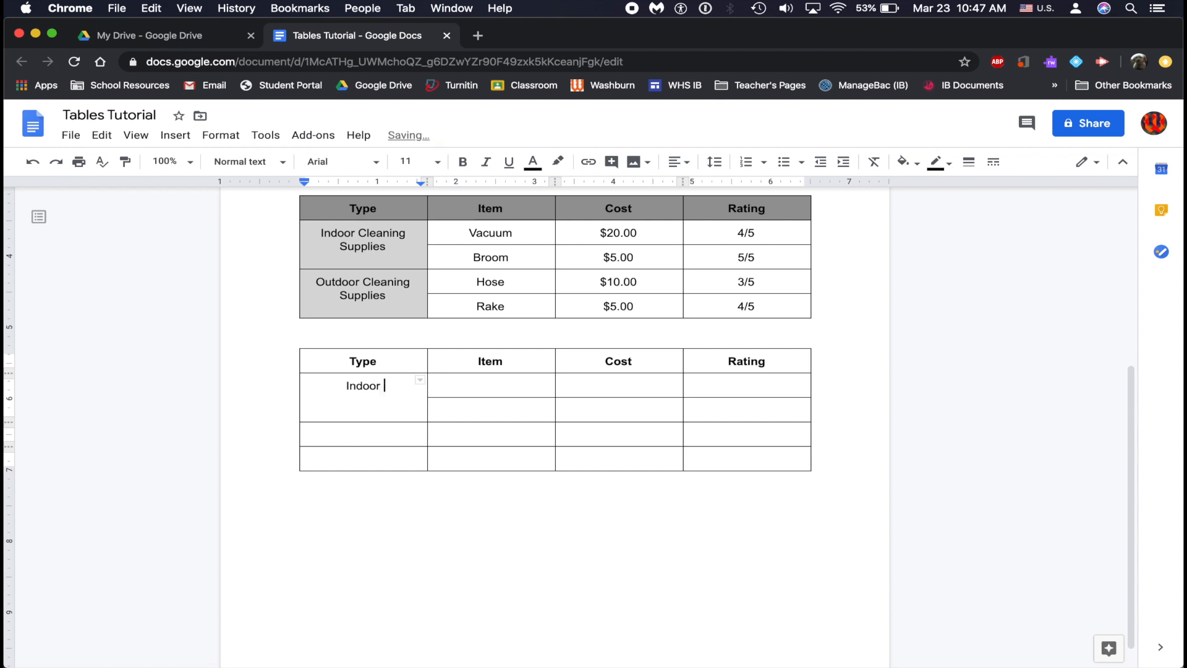
{"action": "type", "text": "Cleaning Supplies"}
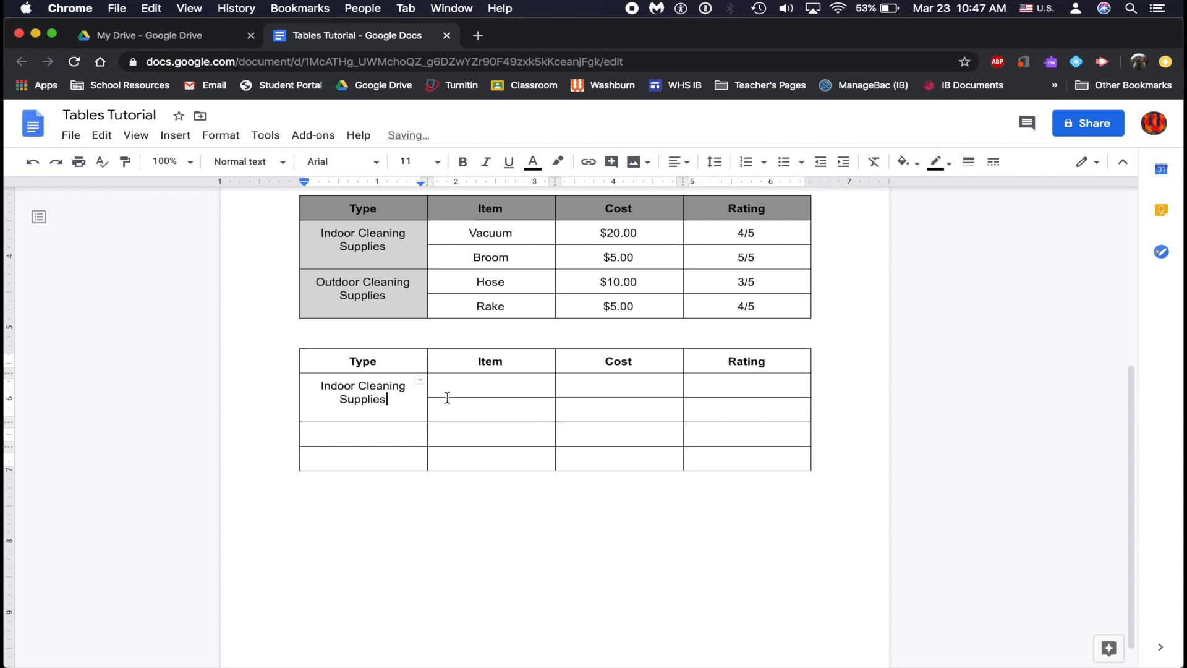
Step: Merge the last two empty cells in the new table's Type column and enter "Outdoor Cleaning Supplies" in the merged cell
{"action": "left_click_drag", "start_coordinate": [376, 434], "coordinate": [378, 454]}
{"action": "right_click", "coordinate": [378, 455]}
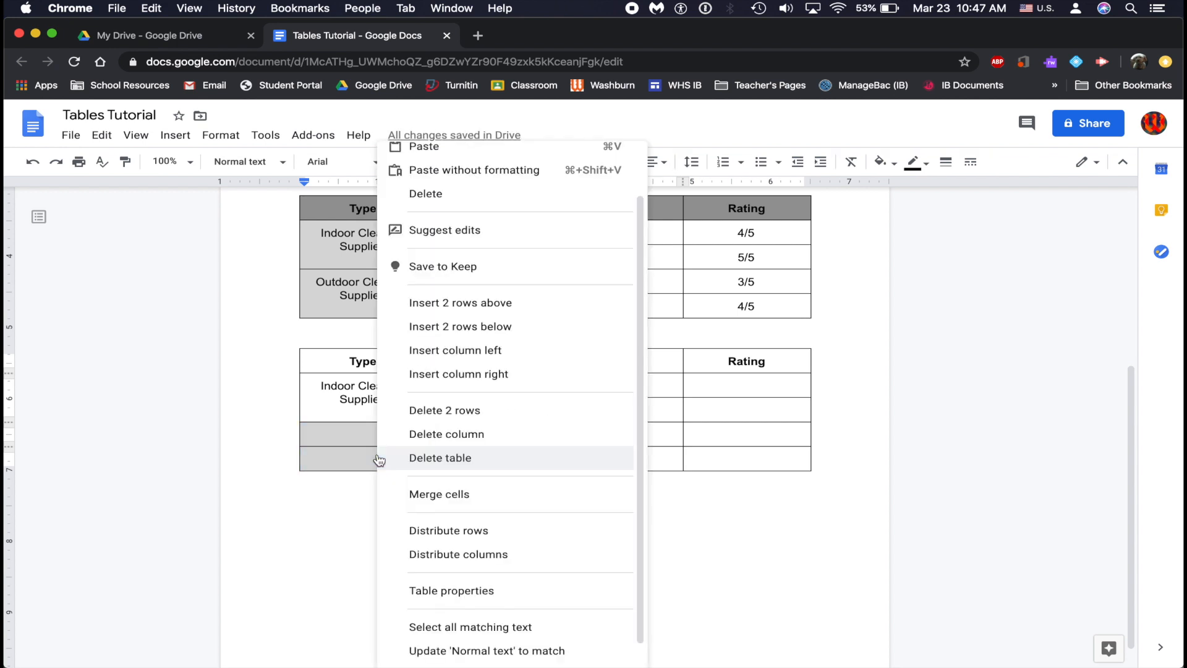
{"action": "left_click", "coordinate": [442, 496]}
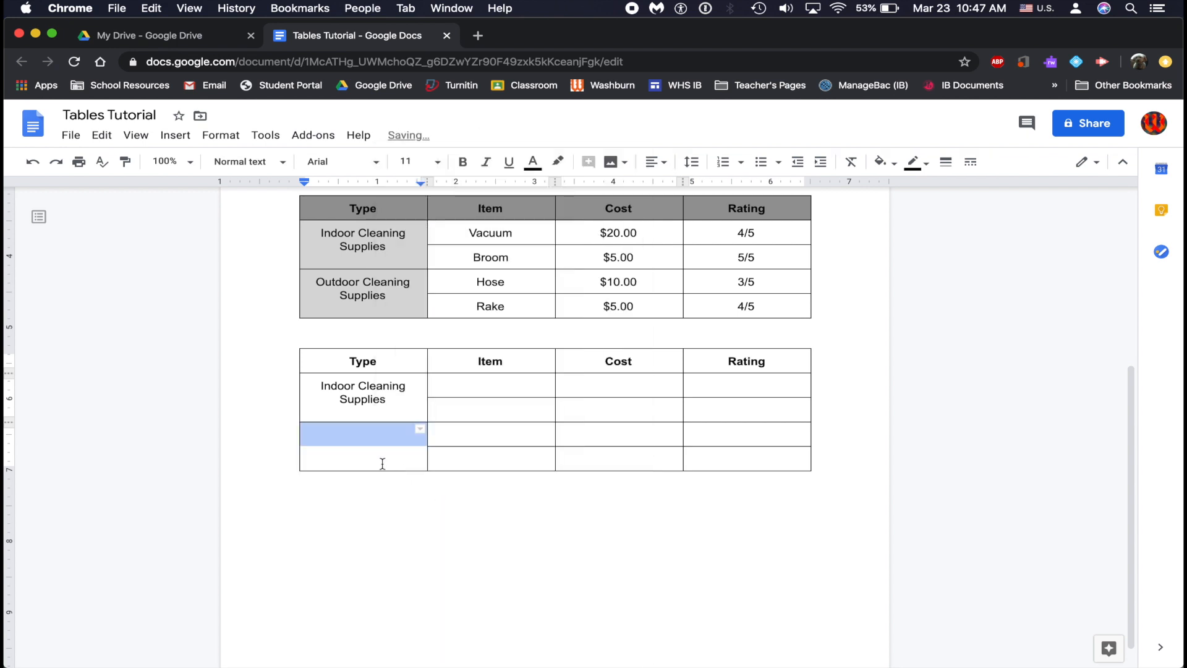
{"action": "left_click", "coordinate": [381, 461]}
{"action": "type", "text": "Outdoor "}
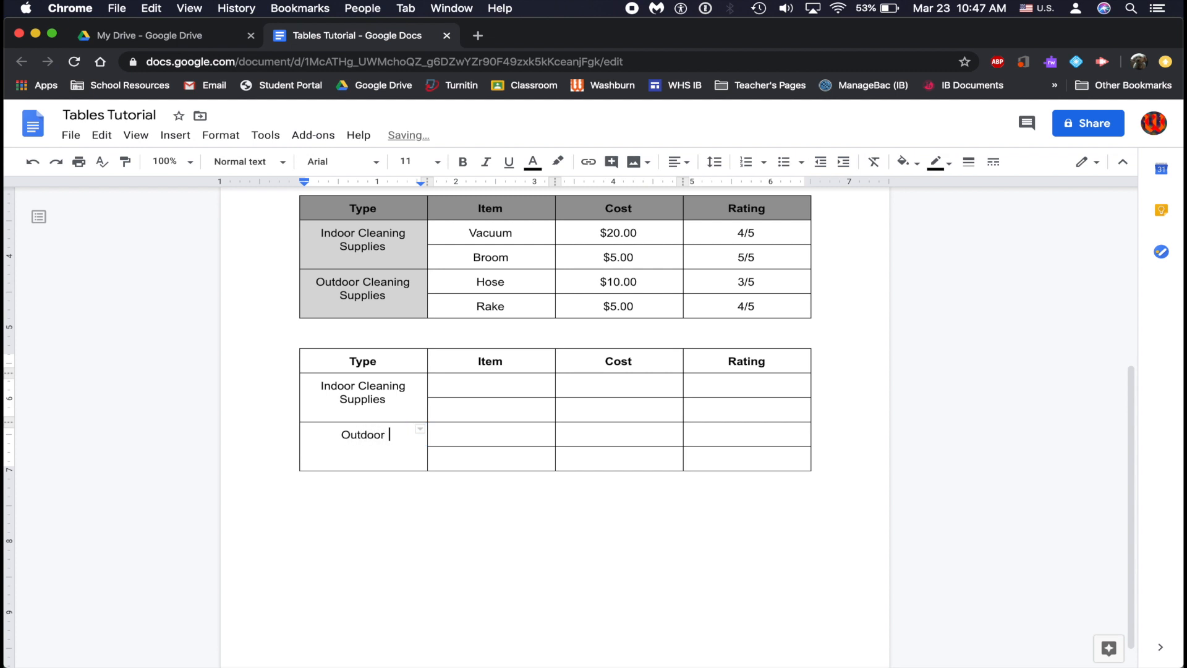
{"action": "type", "text": "Cleaning Supplies"}
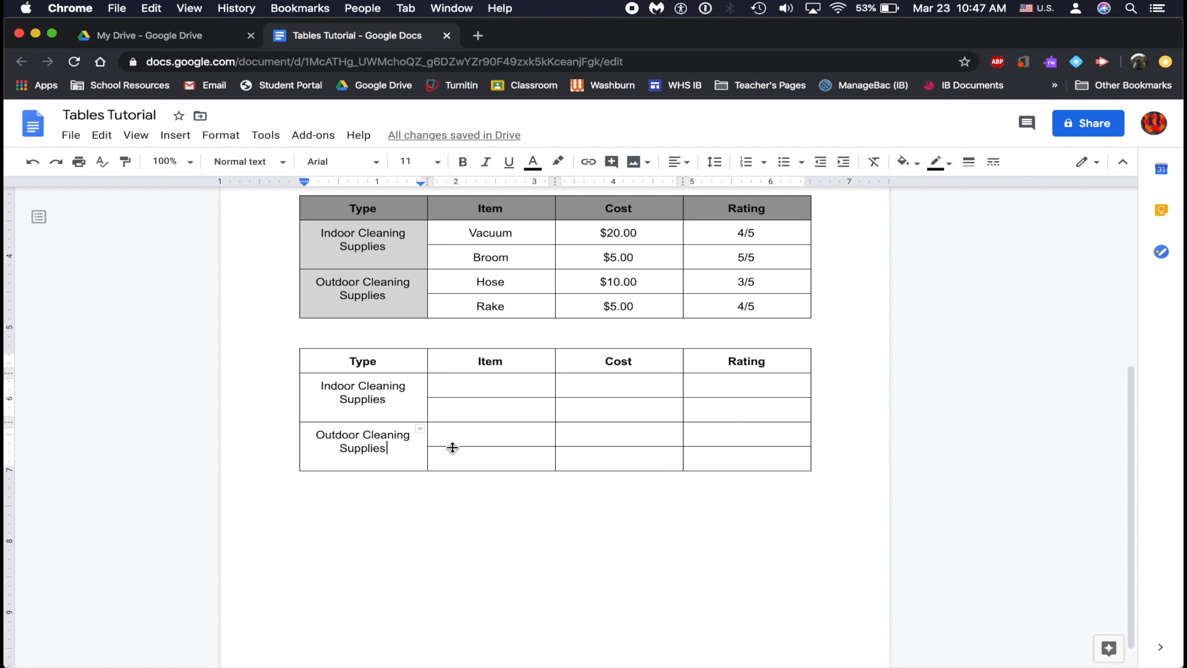
Step: Merge the empty Item and Cost cells in the row directly below the new table's header
{"action": "left_click", "coordinate": [493, 386]}
{"action": "left_click_drag", "start_coordinate": [506, 389], "coordinate": [582, 382]}
{"action": "right_click", "coordinate": [582, 382]}
{"action": "left_click", "coordinate": [636, 492]}
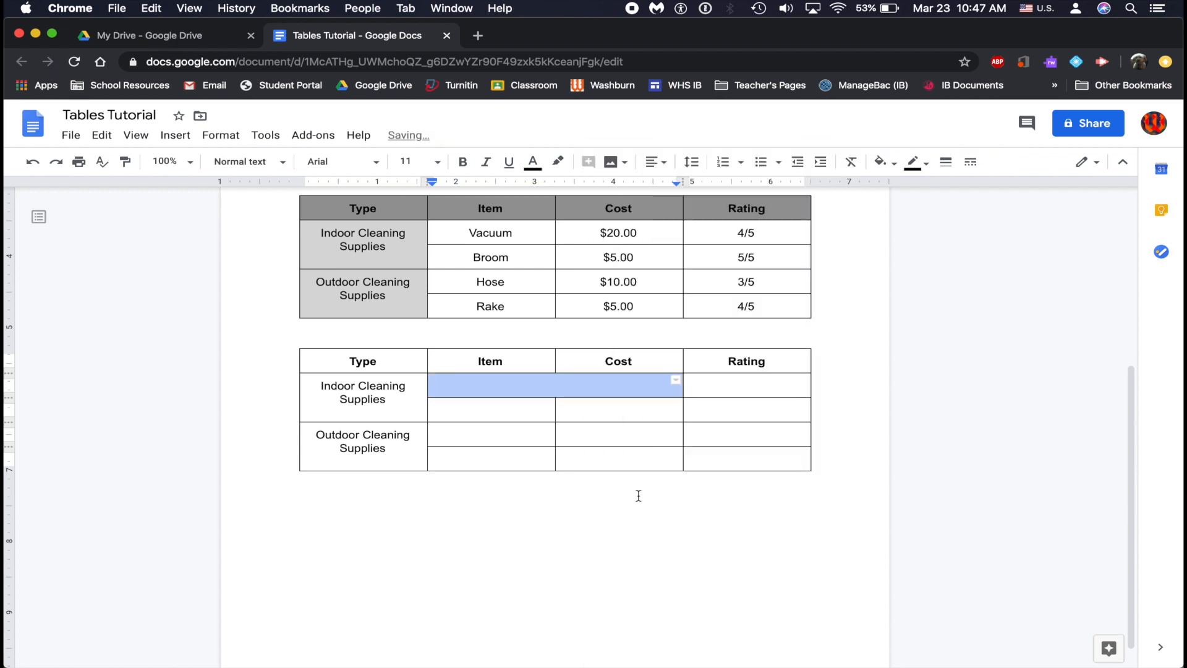
{"action": "left_click", "coordinate": [554, 385]}
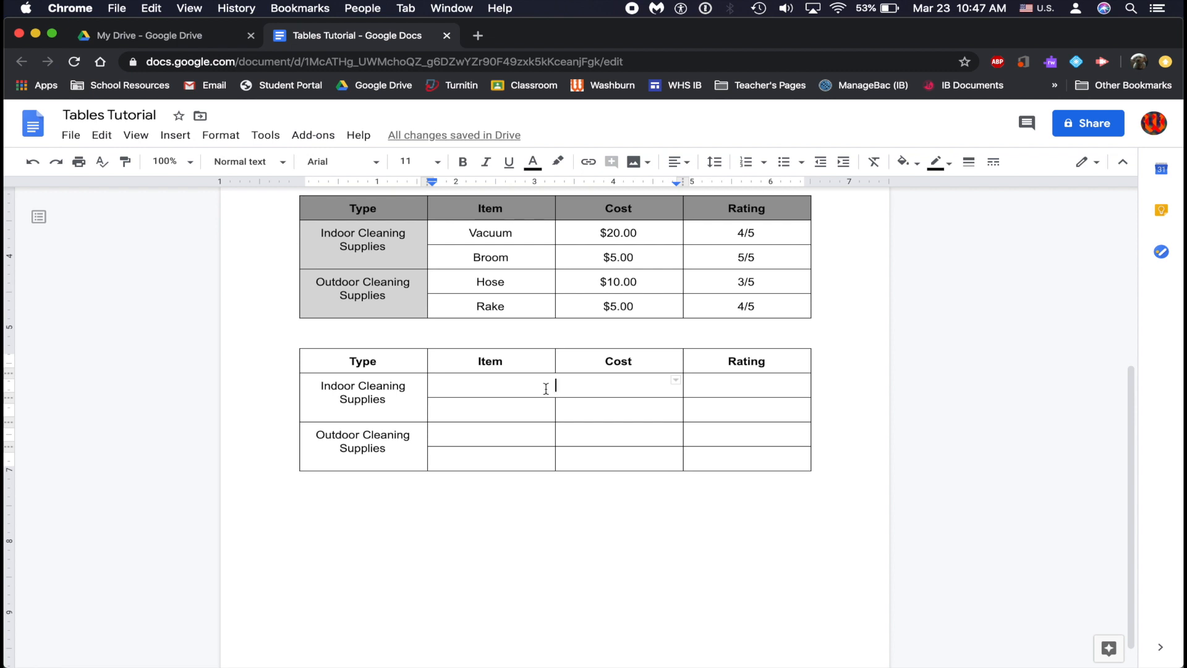
Step: Unmerge the horizontally merged cell under the Item and Cost headers of the new table
{"action": "double_click", "coordinate": [546, 388]}
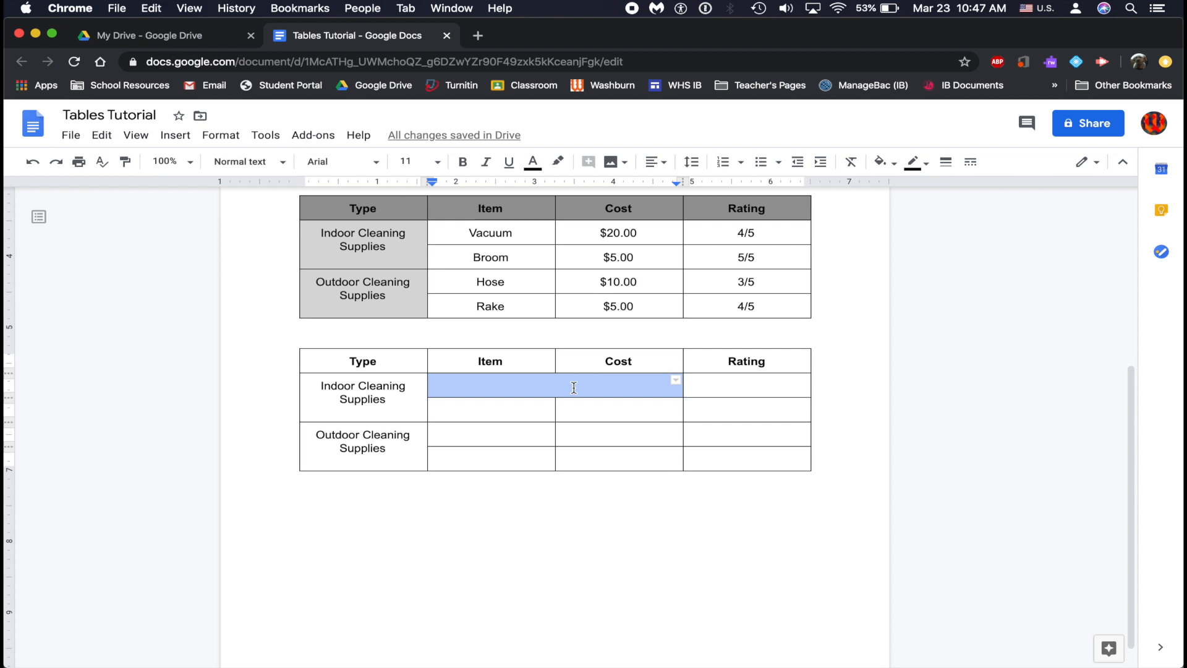
{"action": "right_click", "coordinate": [573, 386]}
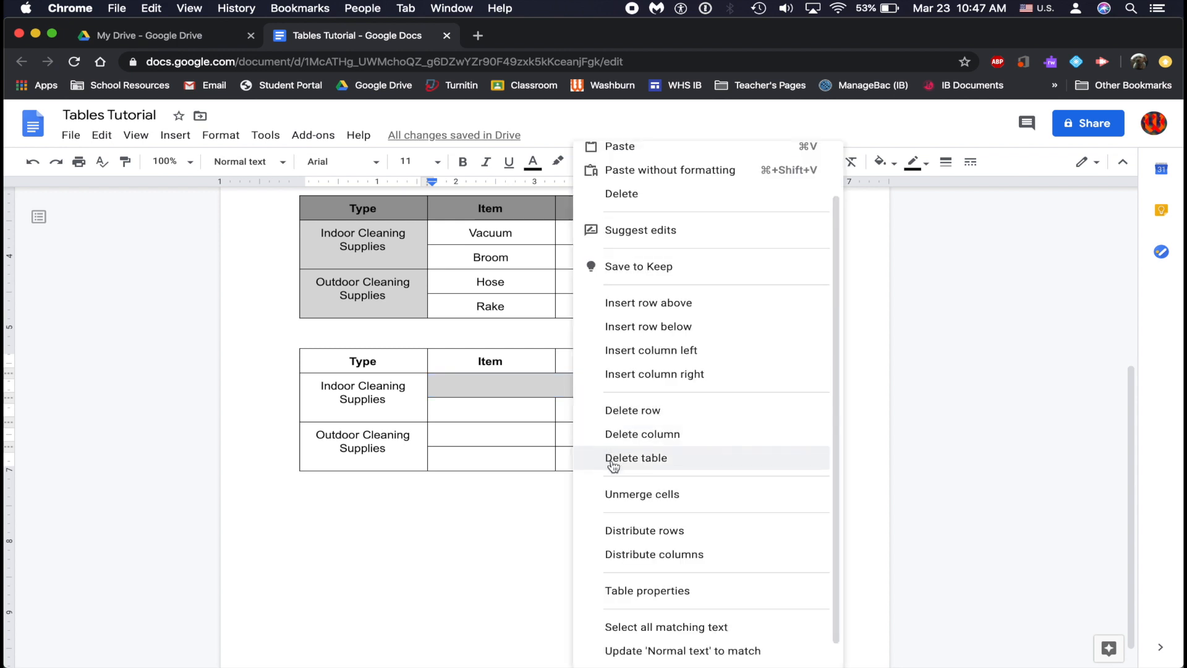
{"action": "left_click", "coordinate": [614, 494]}
{"action": "left_click", "coordinate": [587, 393]}
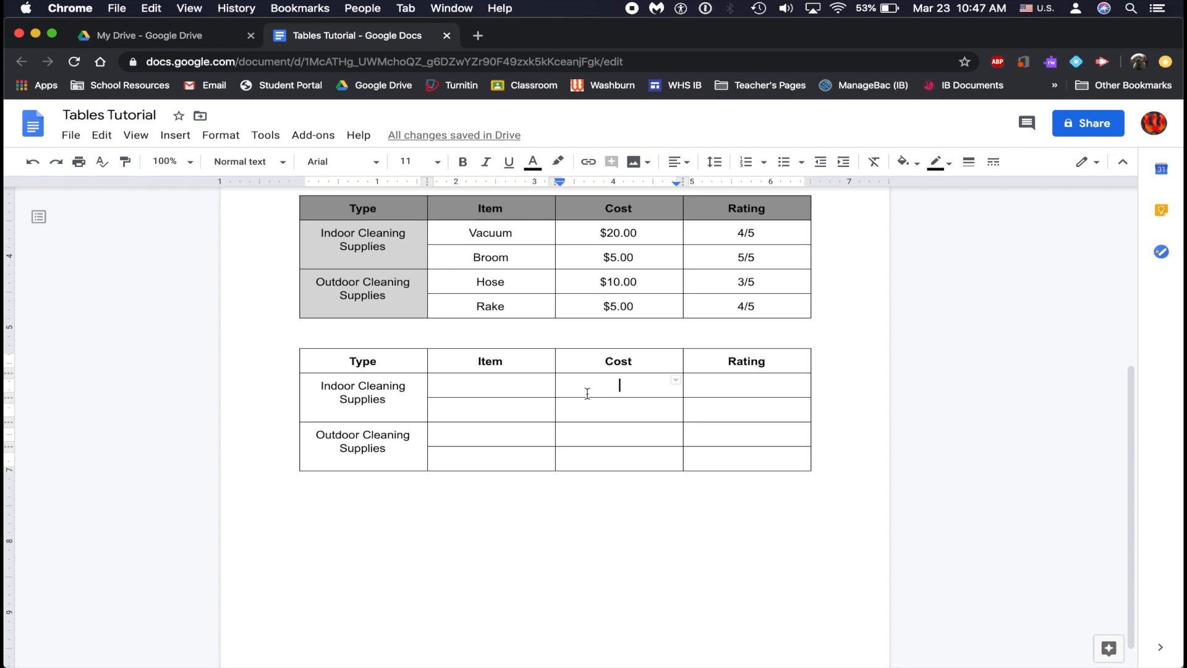
Step: Fill the first Indoor Cleaning Supplies row with Vacuum, $20.00 and 4/5
{"action": "left_click", "coordinate": [495, 384]}
{"action": "type", "text": "Vacu"}
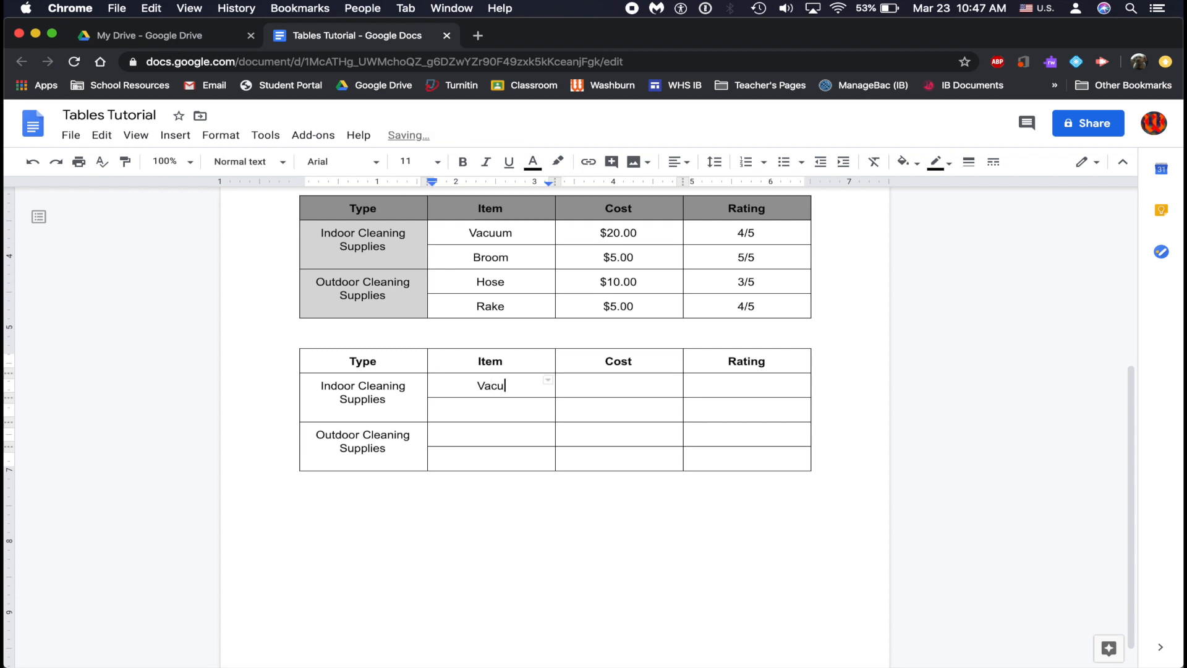
{"action": "type", "text": "um"}
{"action": "key", "text": "Tab"}
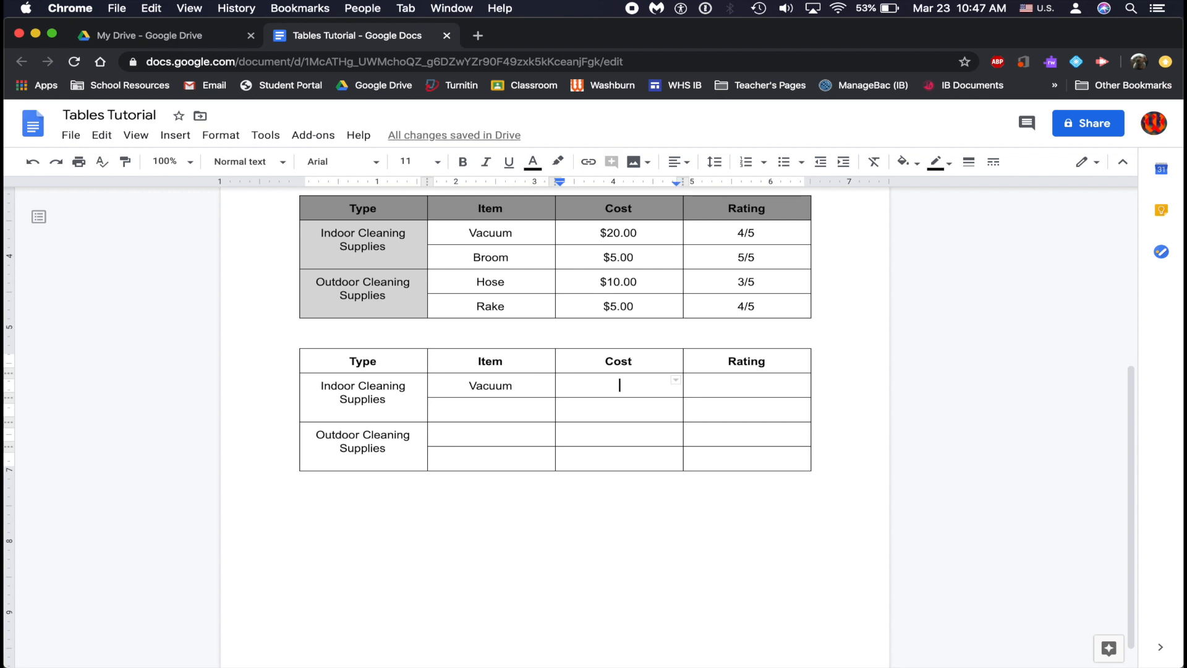
{"action": "type", "text": "$20.00"}
{"action": "key", "text": "Tab"}
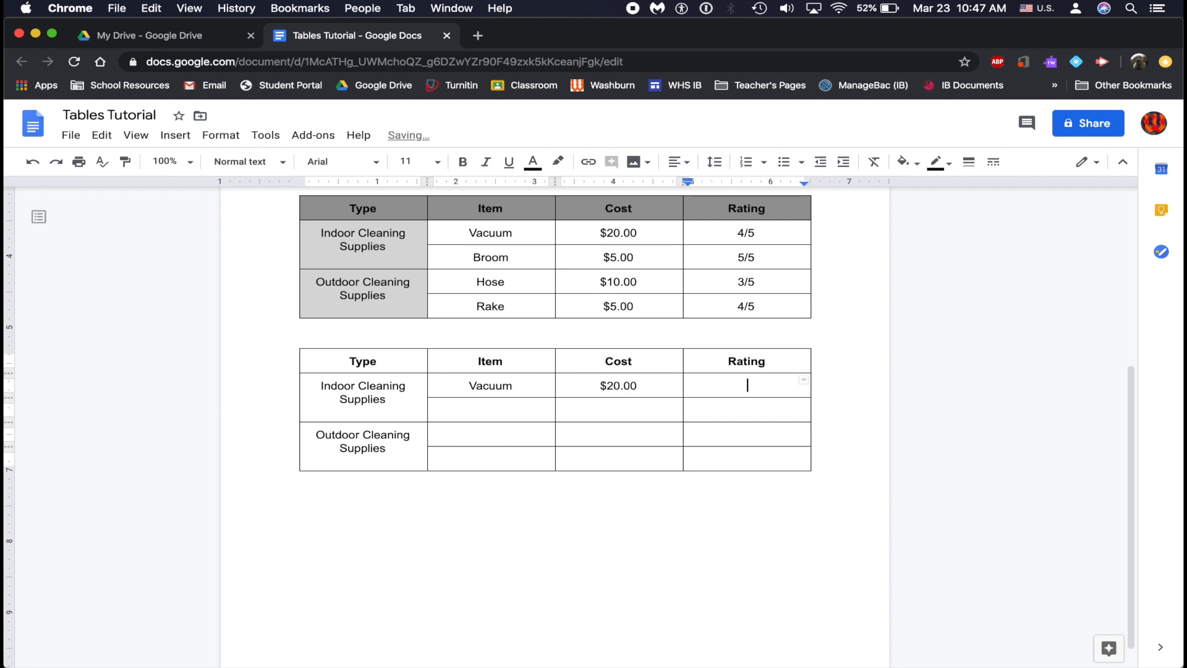
{"action": "type", "text": "4/5"}
Step: Fill the second Indoor Cleaning Supplies row with Broom, $5.00 and 5/5
{"action": "key", "text": "Down"}
{"action": "key", "text": "Left"}
{"action": "key", "text": "Left"}
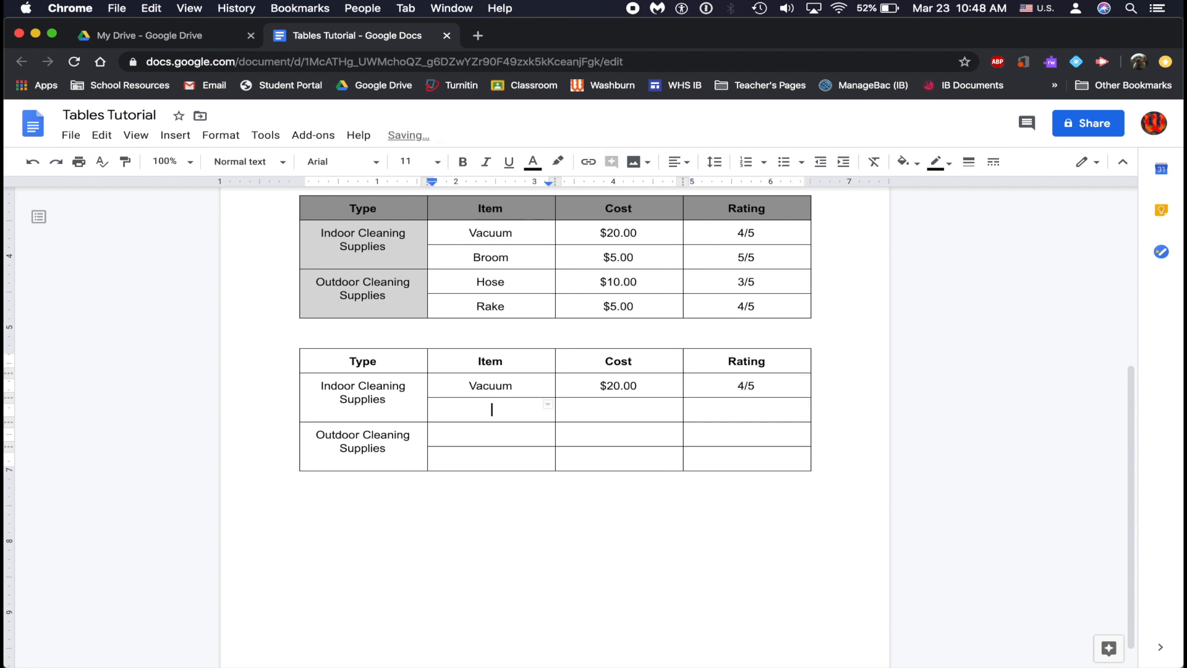
{"action": "key", "text": "Left"}
{"action": "key", "text": "Right"}
{"action": "key", "text": "Down"}
{"action": "type", "text": "Broom"}
{"action": "key", "text": "Right"}
{"action": "type", "text": "$5.00"}
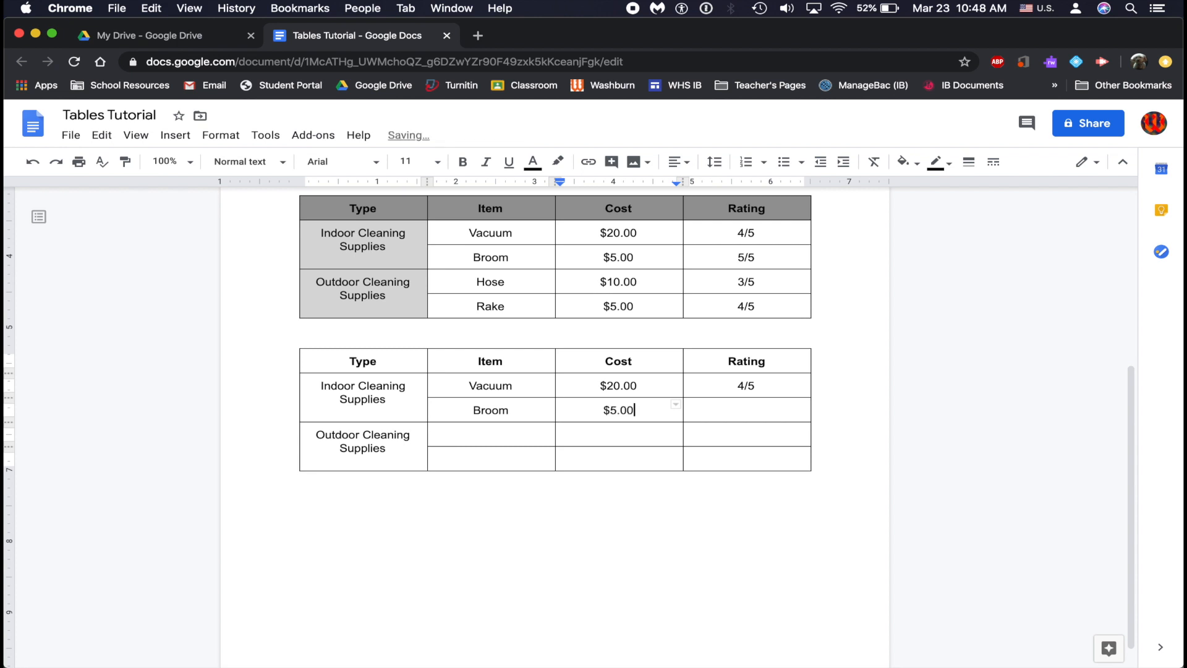
{"action": "key", "text": "Tab"}
{"action": "type", "text": "5/5"}
Step: Fill the first Outdoor Cleaning Supplies row with Hose, $10.00 and 3/5
{"action": "key", "text": "Down"}
{"action": "key", "text": "Left"}
{"action": "key", "text": "Left"}
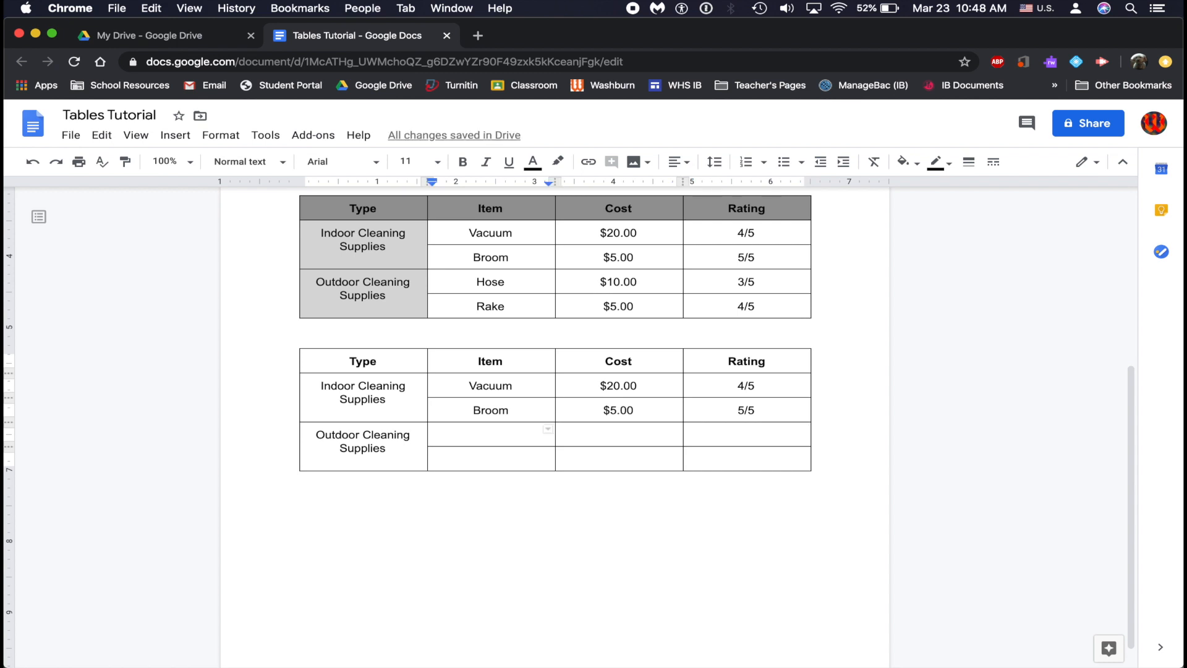
{"action": "type", "text": "Hose"}
{"action": "key", "text": "Tab"}
{"action": "type", "text": "$10.00"}
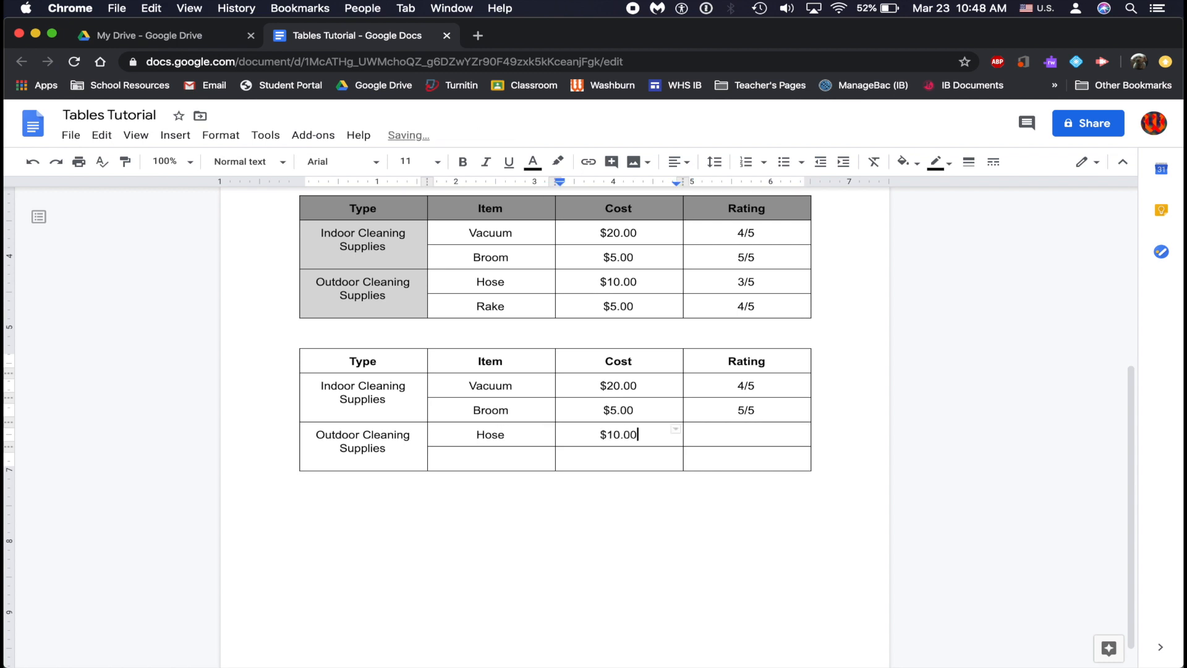
{"action": "key", "text": "Tab"}
{"action": "type", "text": "3/5"}
Step: Fill the second Outdoor Cleaning Supplies row with Rake, $5.00 and 4/5
{"action": "key", "text": "Tab"}
{"action": "left_click", "coordinate": [477, 434]}
{"action": "key", "text": "Down"}
{"action": "type", "text": "Rake"}
{"action": "key", "text": "Tab"}
{"action": "type", "text": "$5.00"}
{"action": "key", "text": "Tab"}
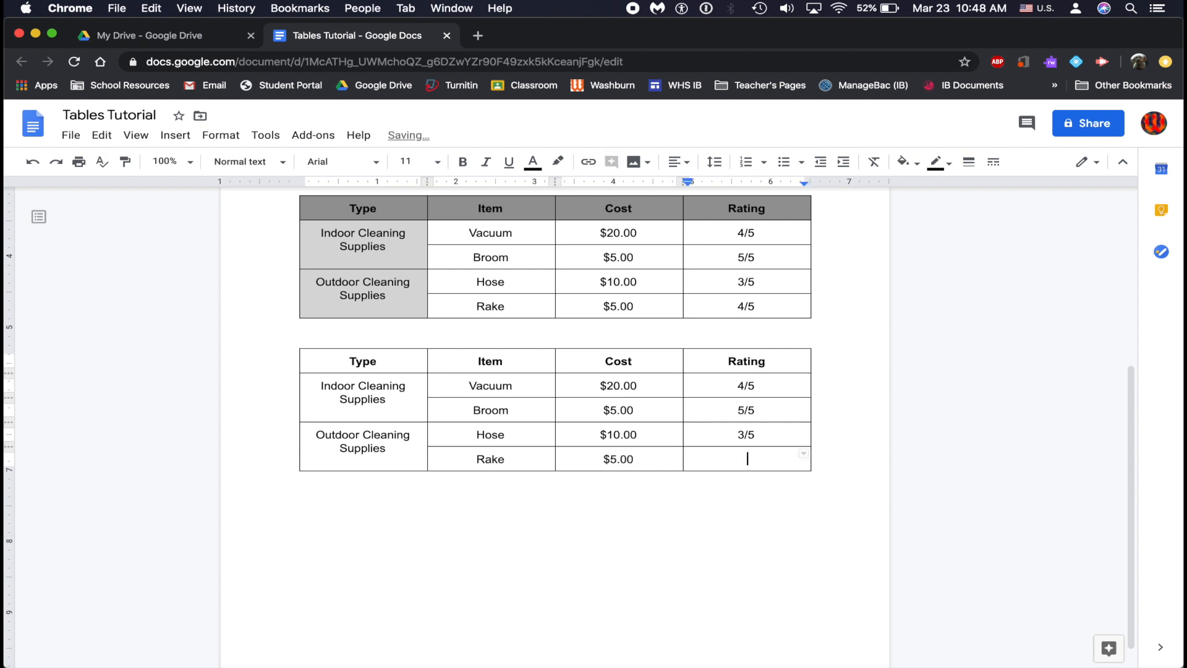
{"action": "type", "text": "4/5"}
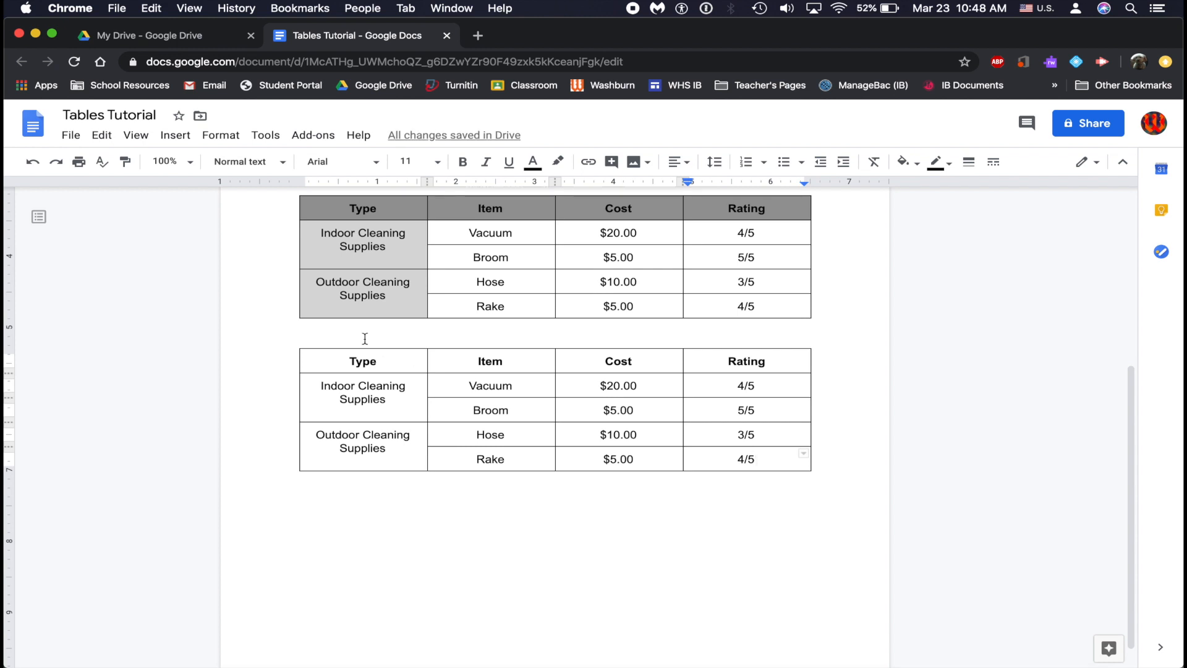
{"action": "double_click", "coordinate": [618, 385]}
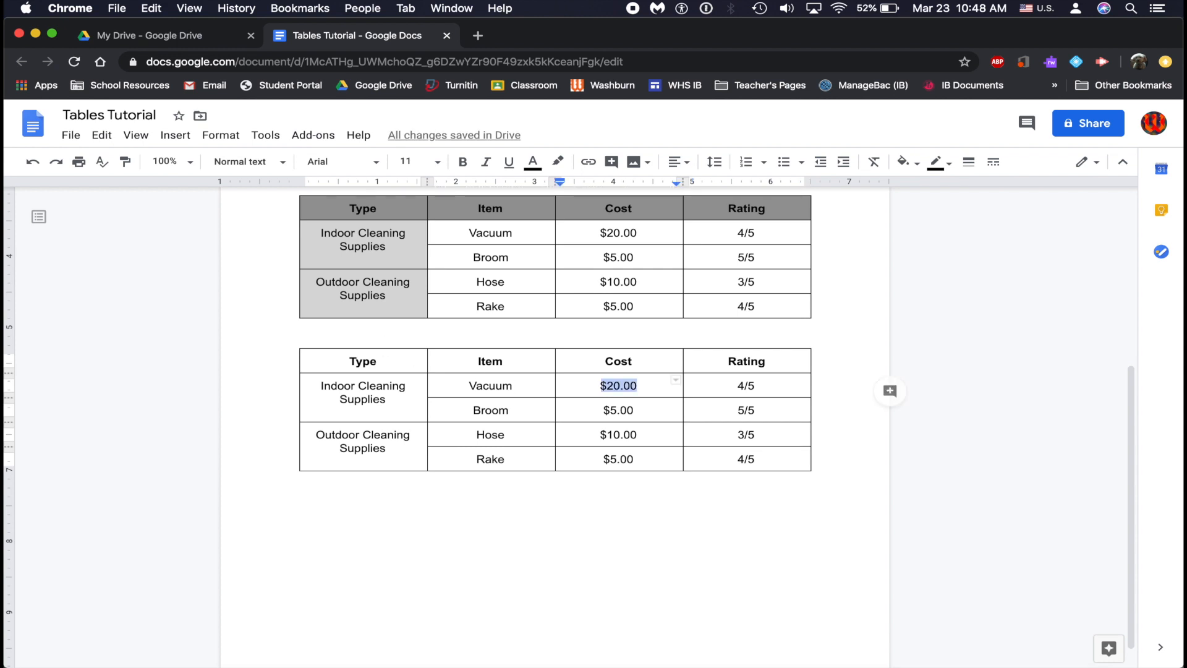
{"action": "left_click", "coordinate": [518, 411]}
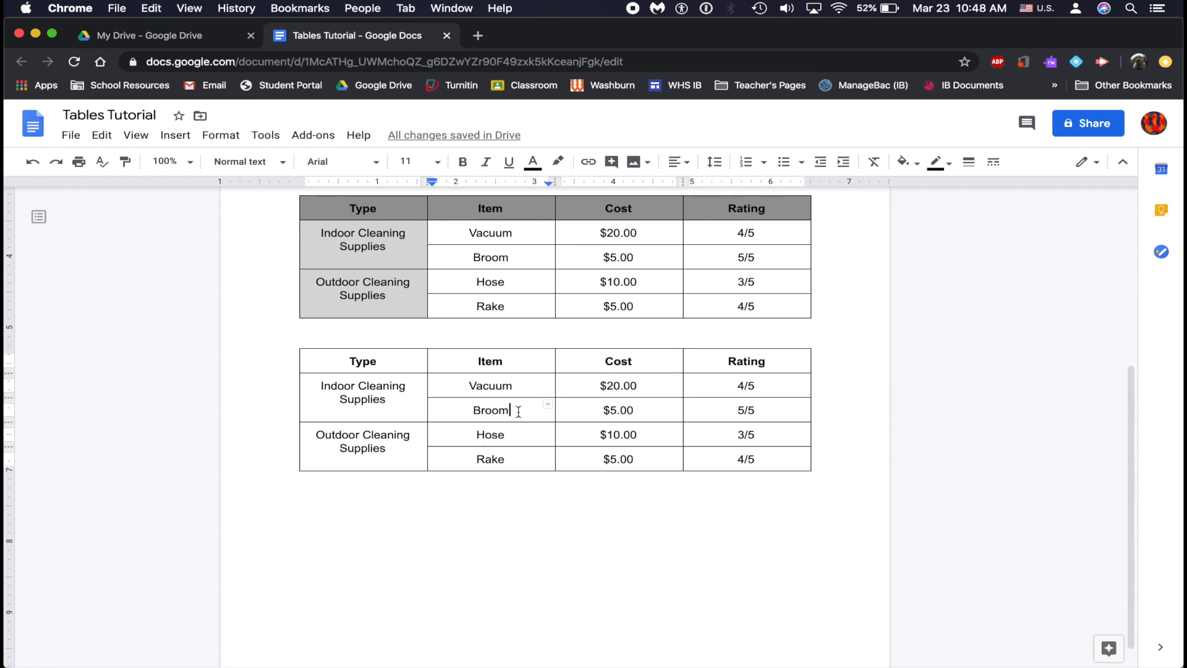
{"action": "key", "text": "Right"}
{"action": "key", "text": "Right"}
{"action": "key", "text": "Right"}
{"action": "key", "text": "Left"}
{"action": "key", "text": "Left"}
{"action": "key", "text": "Left"}
{"action": "key", "text": "Down"}
{"action": "key", "text": "Up"}
{"action": "key", "text": "Up"}
{"action": "key", "text": "Down"}
Step: Shade the new table's header row dark gray to match the example table's header
{"action": "left_click_drag", "start_coordinate": [331, 365], "coordinate": [697, 361]}
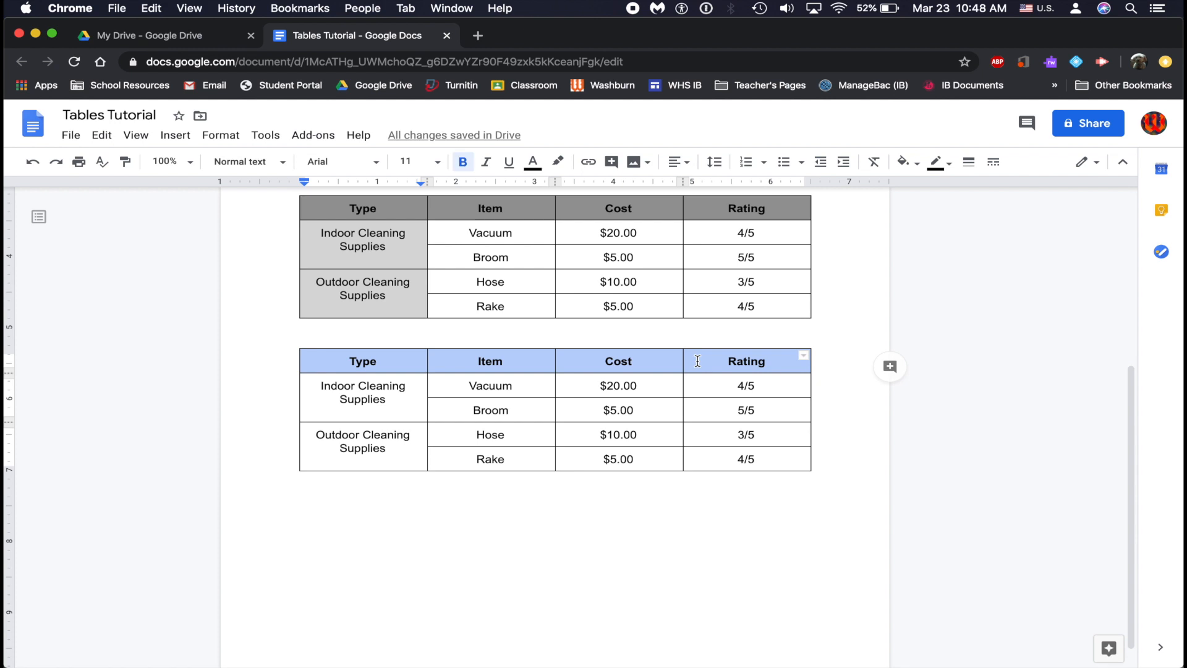
{"action": "left_click", "coordinate": [918, 165]}
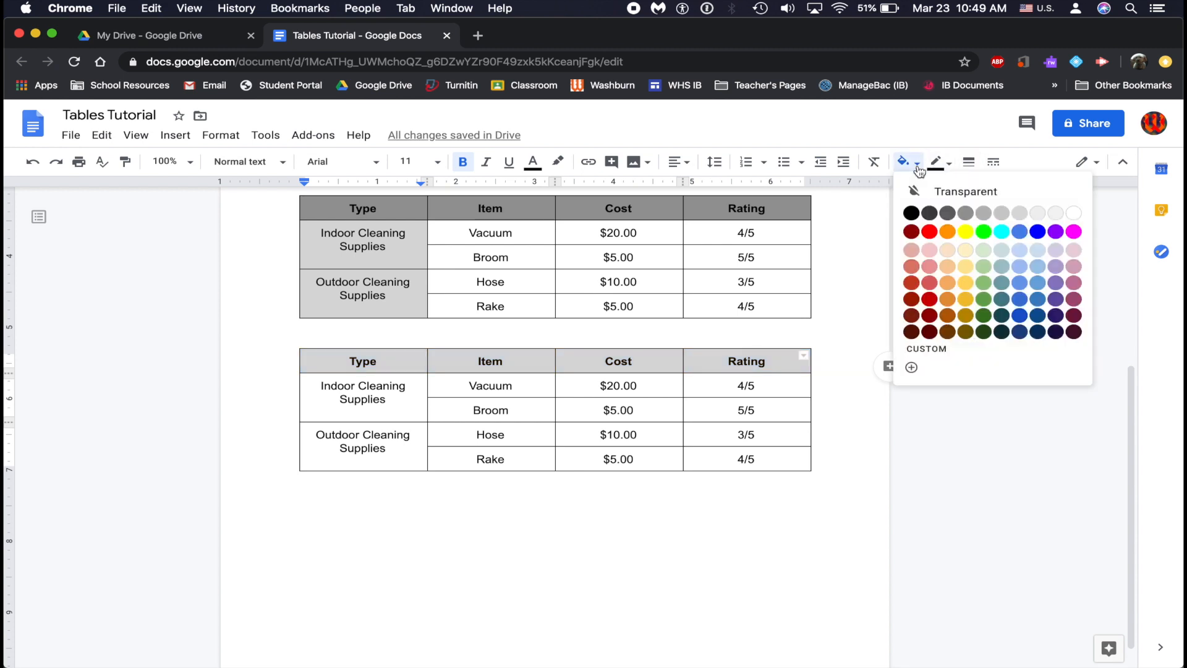
{"action": "left_click", "coordinate": [962, 215]}
{"action": "left_click", "coordinate": [728, 360]}
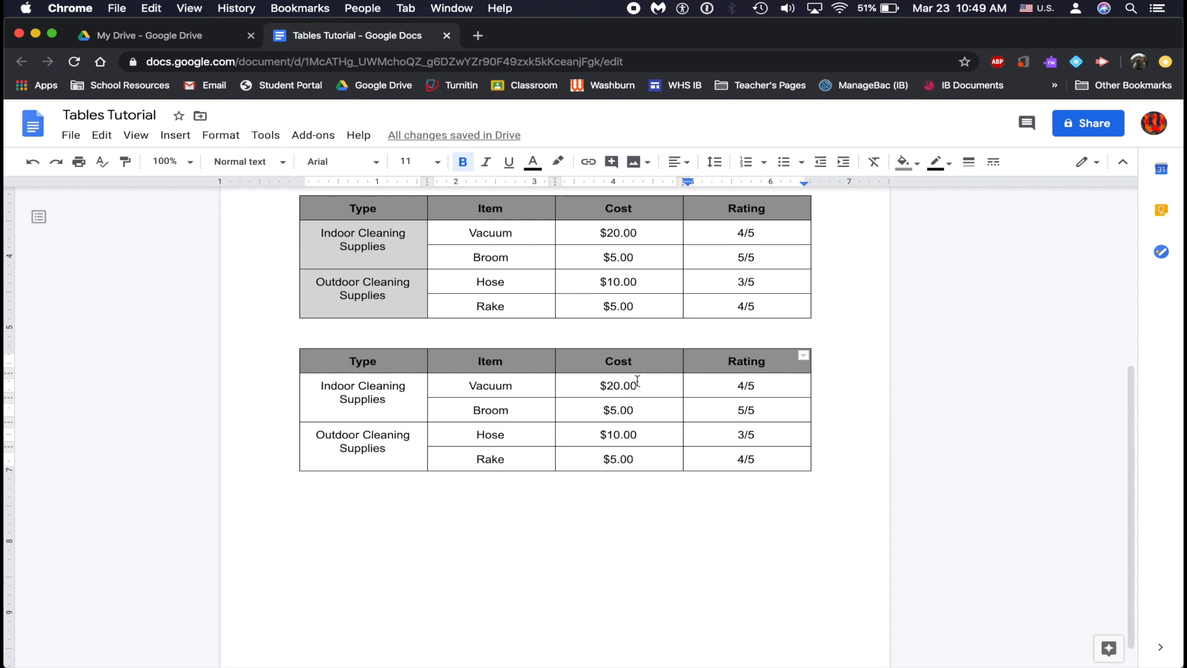
Step: Shade the Indoor and Outdoor Cleaning Supplies cells of the new table light gray, as in the example
{"action": "left_click_drag", "start_coordinate": [319, 385], "coordinate": [387, 456]}
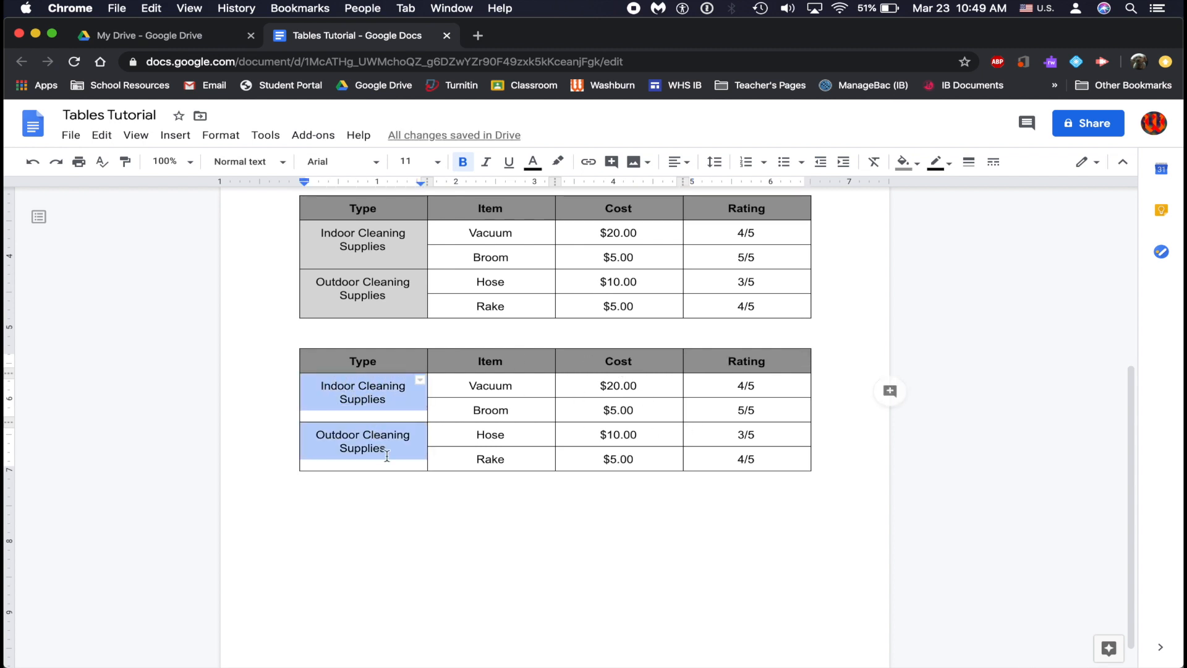
{"action": "left_click", "coordinate": [905, 162]}
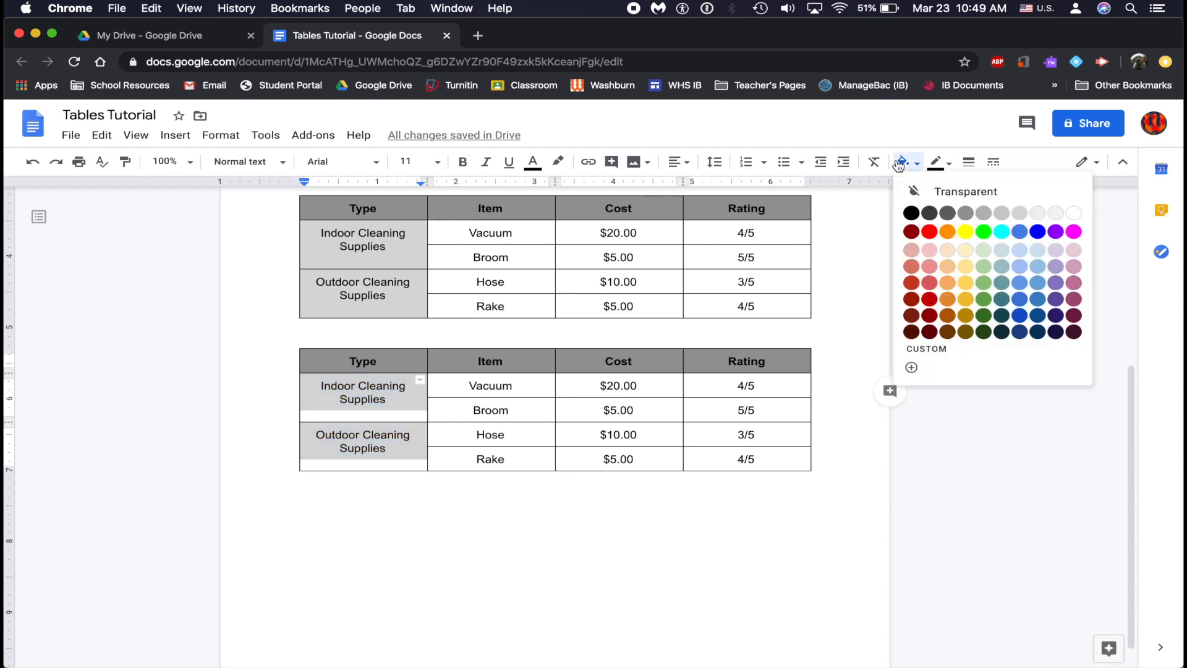
{"action": "left_click", "coordinate": [1020, 212]}
{"action": "left_click", "coordinate": [689, 480]}
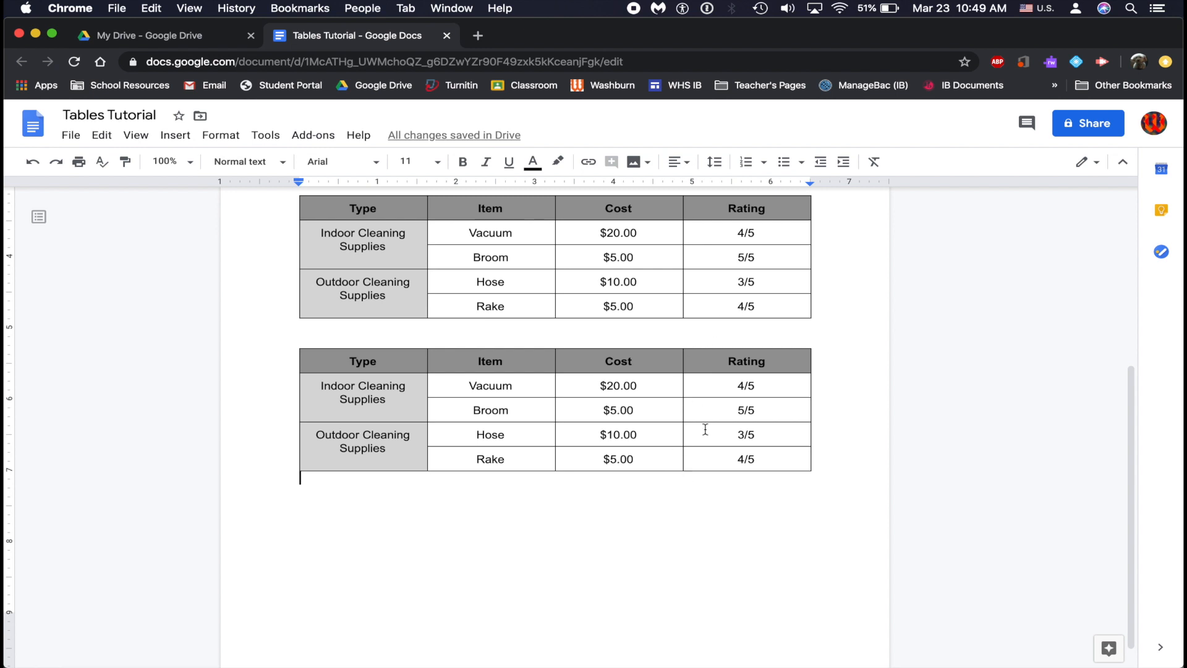
Step: Set the vertical border between the new table's Type and Item columns to 3 pt wide
{"action": "left_click", "coordinate": [708, 457]}
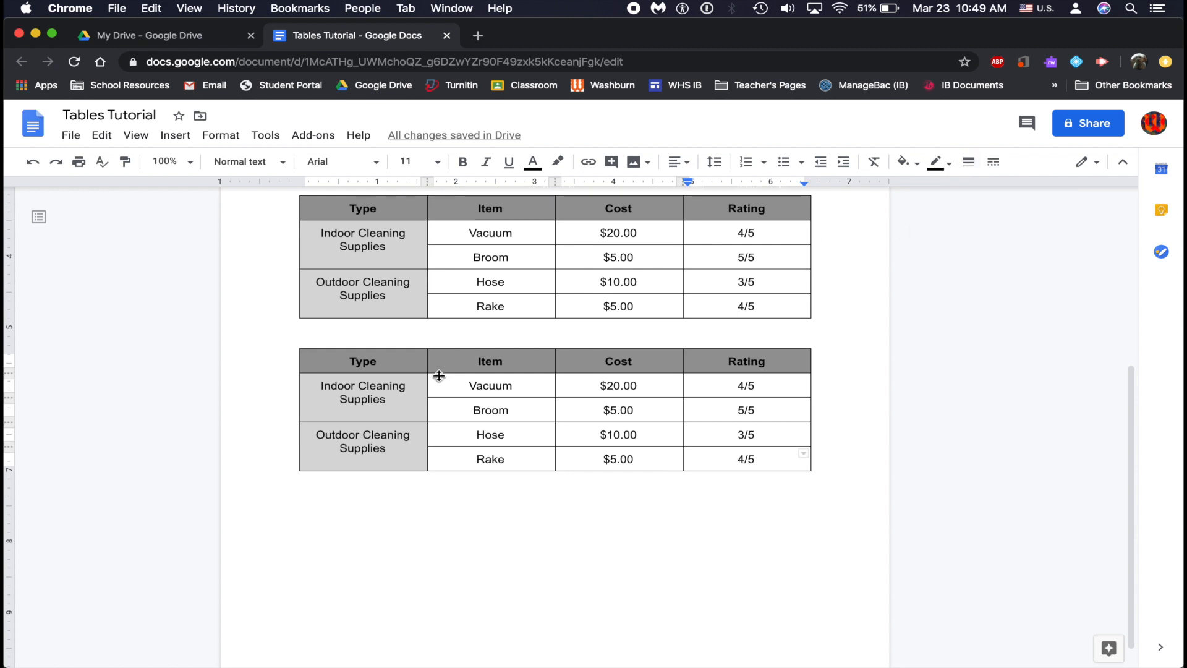
{"action": "left_click", "coordinate": [428, 394]}
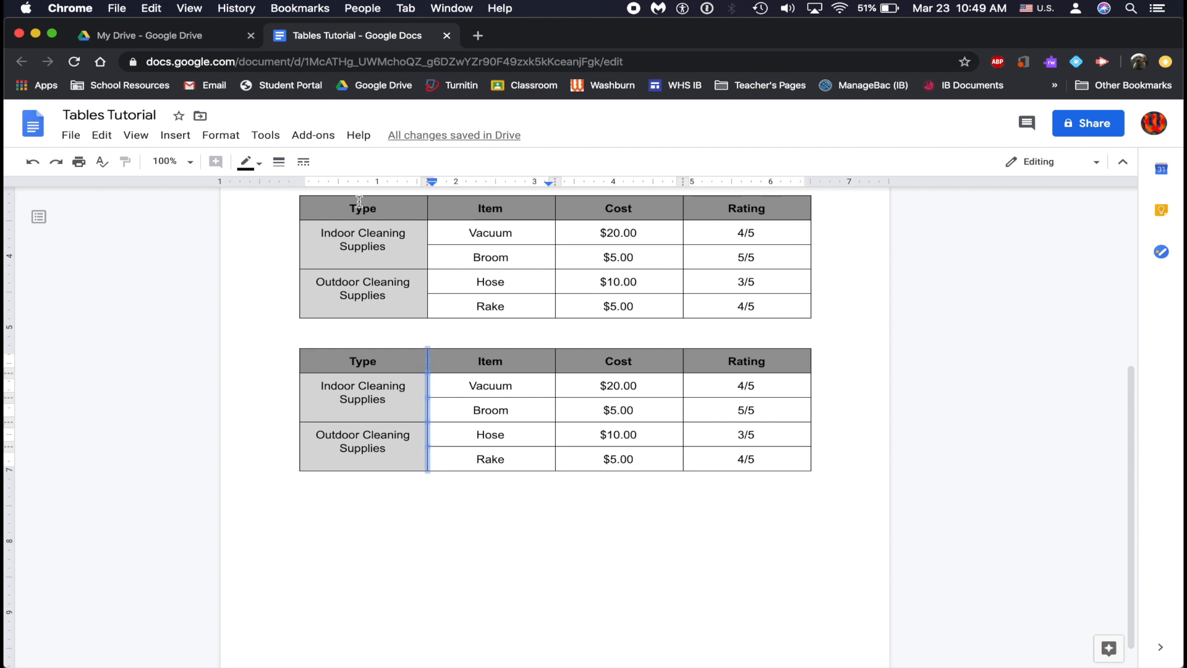
{"action": "left_click", "coordinate": [279, 163]}
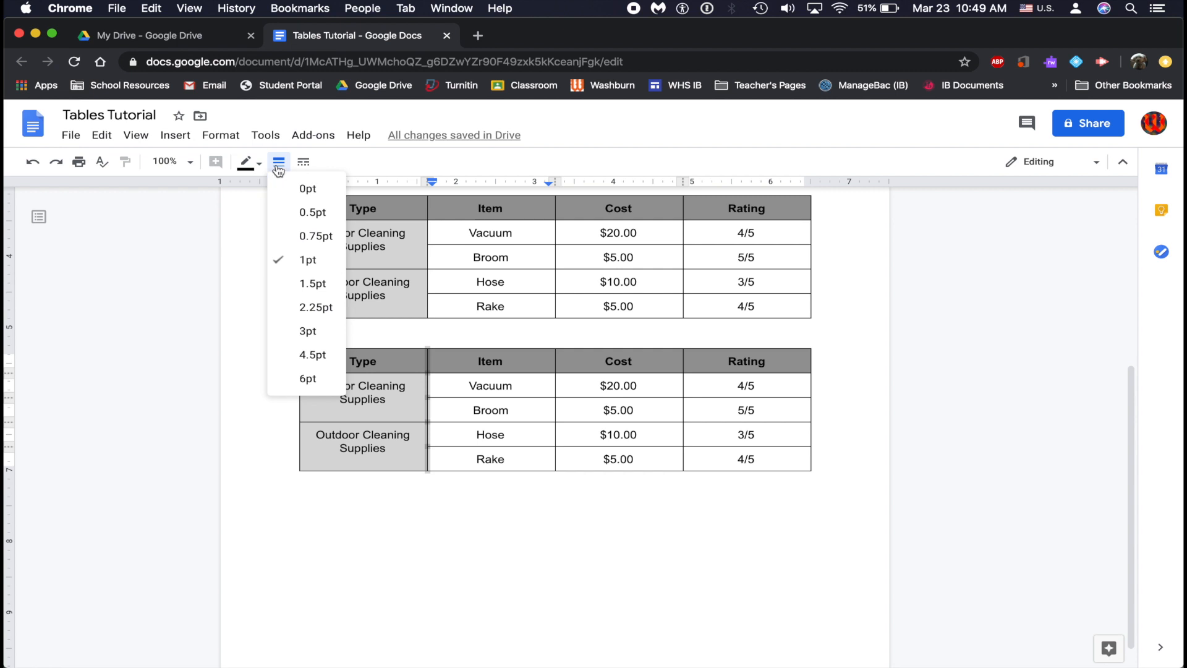
{"action": "left_click", "coordinate": [307, 331]}
{"action": "left_click", "coordinate": [466, 413]}
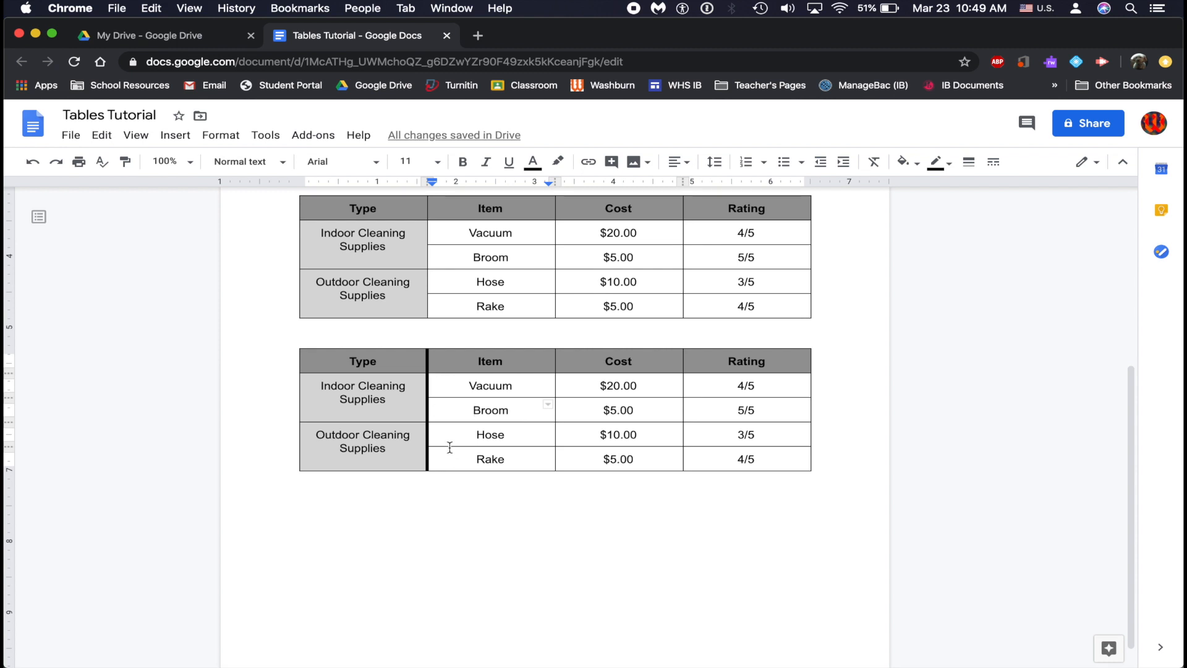
Step: Give the border segment between the Indoor Cleaning Supplies and Broom cells a red color and a dotted style
{"action": "left_click", "coordinate": [426, 409]}
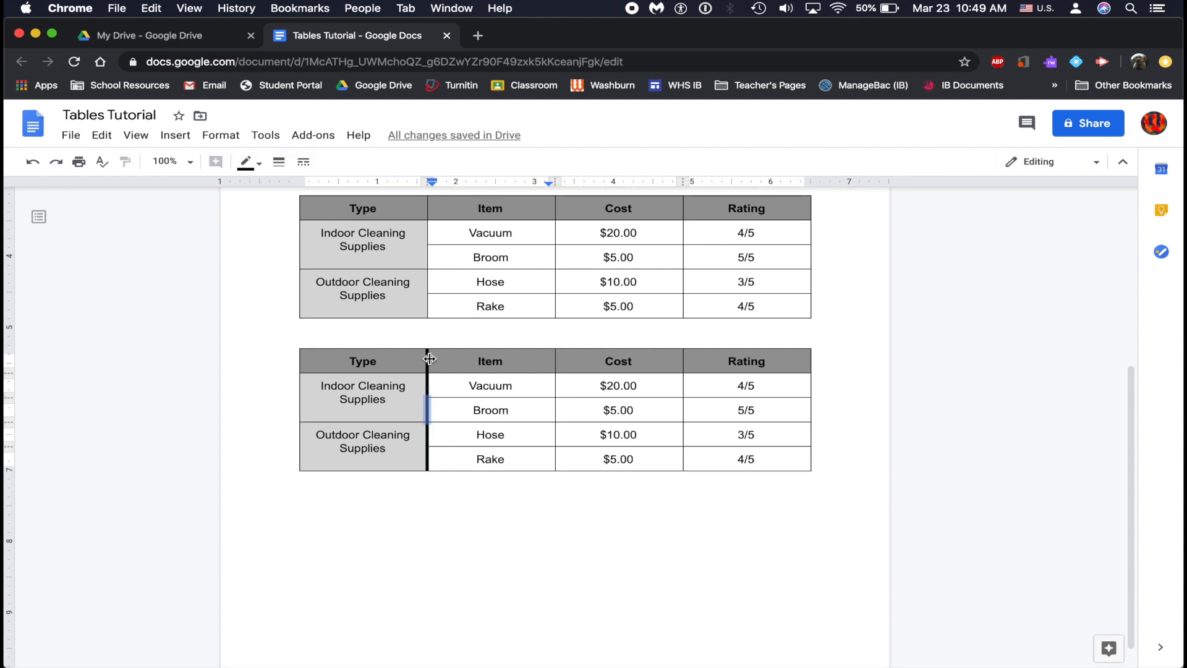
{"action": "left_click", "coordinate": [254, 162]}
{"action": "left_click", "coordinate": [268, 199]}
{"action": "left_click", "coordinate": [303, 162]}
{"action": "left_click", "coordinate": [334, 212]}
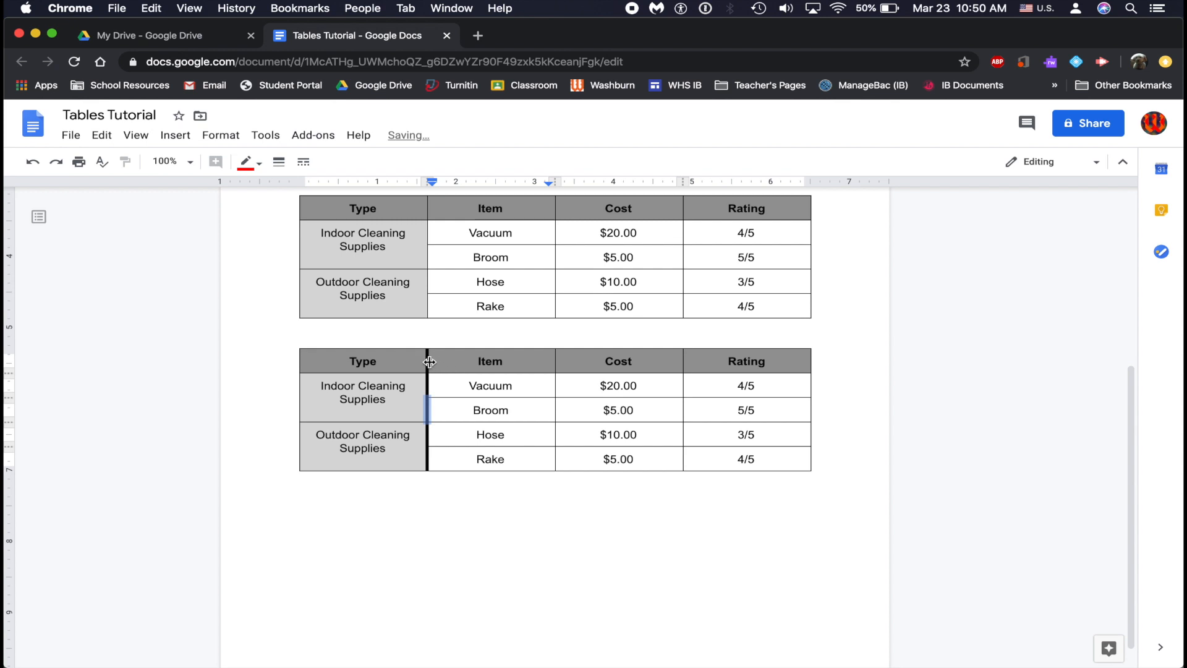
Step: Apply the dotted line style to the entire border between the new table's Type and Item columns
{"action": "left_click_drag", "start_coordinate": [430, 362], "coordinate": [426, 460]}
{"action": "left_click", "coordinate": [303, 161]}
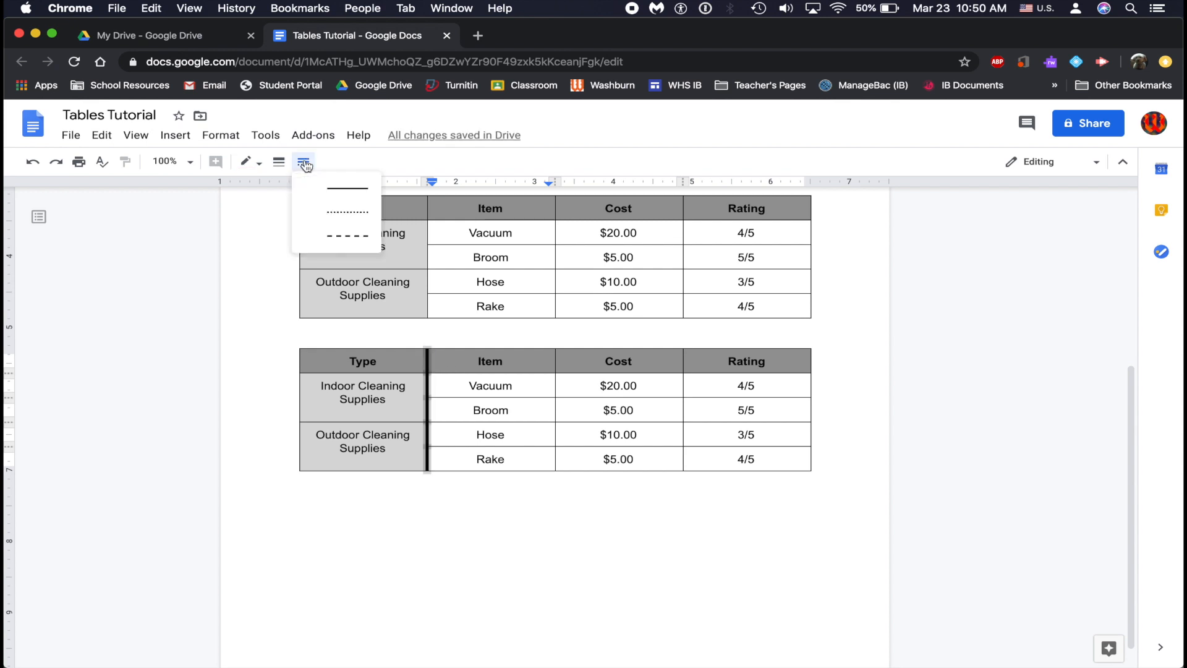
{"action": "left_click", "coordinate": [337, 214]}
{"action": "left_click", "coordinate": [453, 405]}
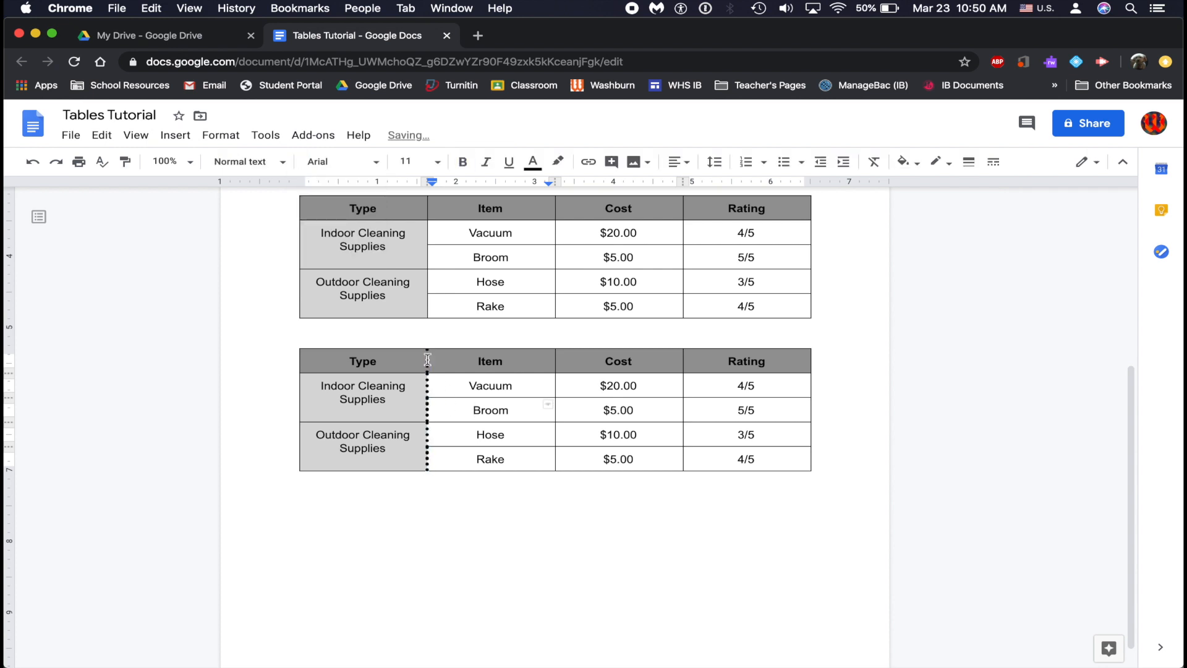